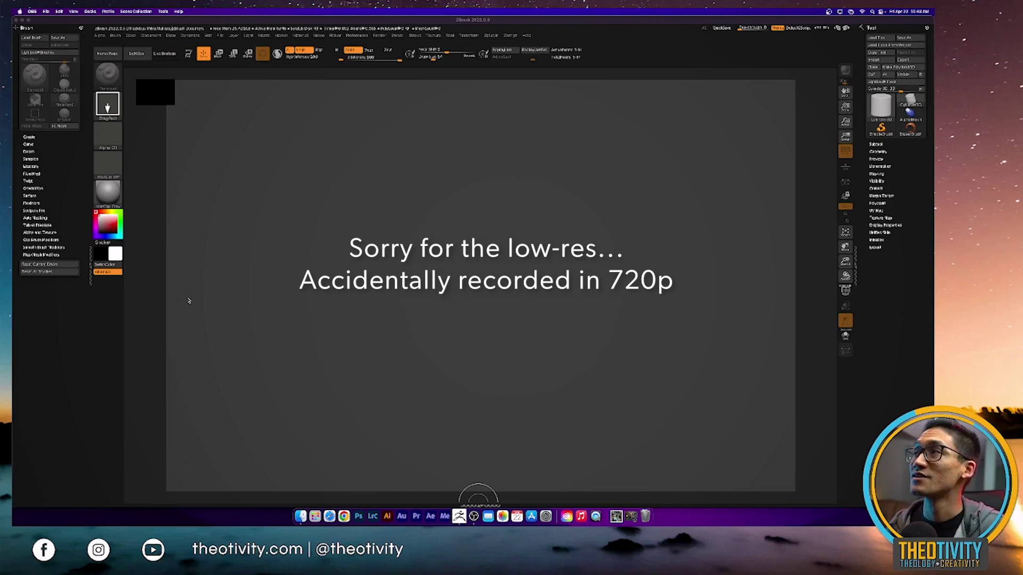
Load the rampage ZTL character, place it on the canvas in edit mode and frame its chest.
left_click(878, 38)
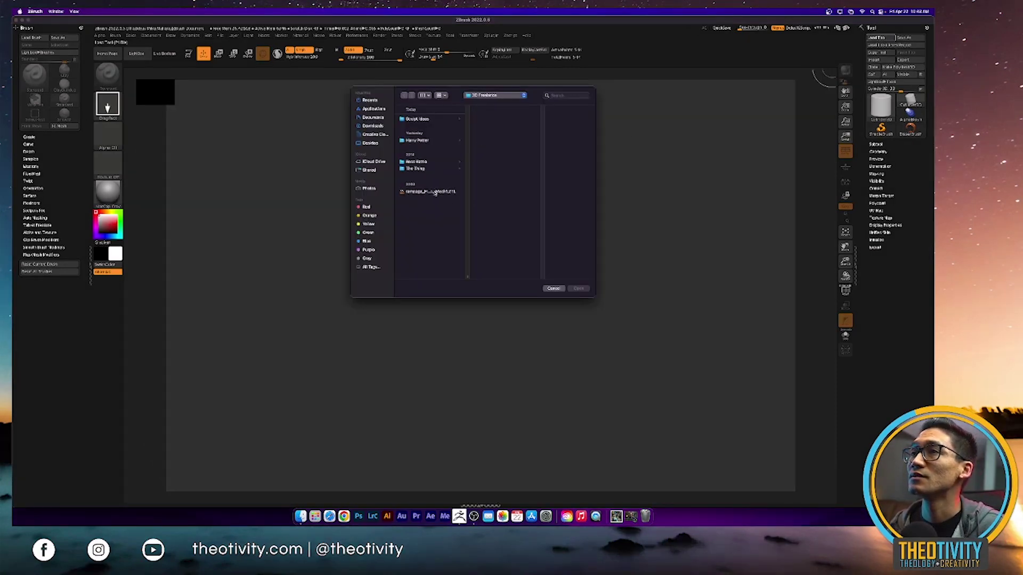
double_click(432, 192)
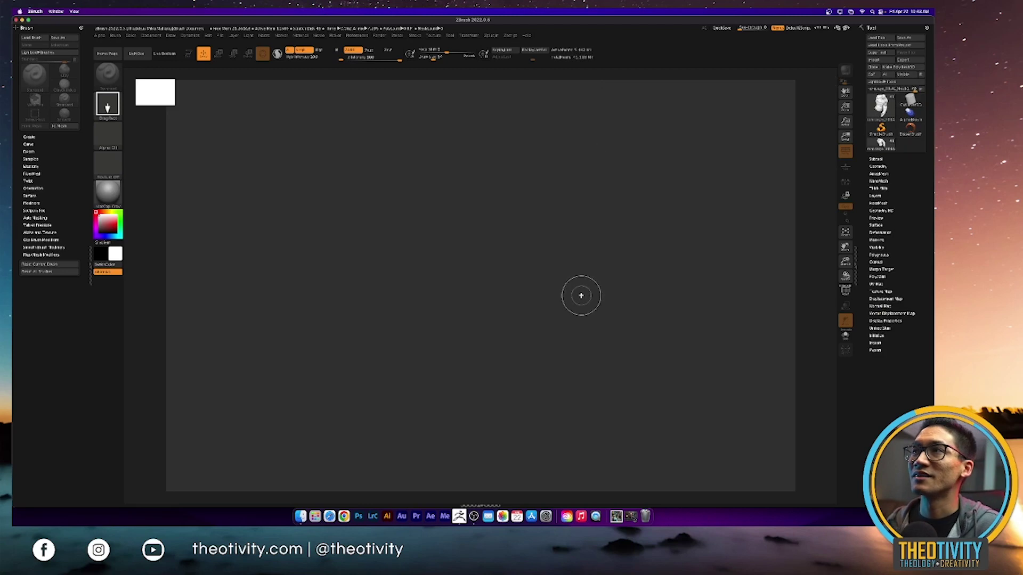
left_click_drag(466, 300, 489, 396)
key("t")
mouse_move(566, 337)
left_mouse_down()
mouse_move(558, 359)
mouse_move(564, 276)
mouse_move(571, 333)
mouse_move(580, 274)
mouse_move(576, 282)
mouse_move(566, 265)
mouse_move(575, 278)
mouse_move(676, 230)
mouse_move(590, 264)
mouse_move(669, 251)
mouse_move(649, 286)
mouse_move(652, 316)
left_mouse_up()
left_click_drag(702, 253, 690, 175, "alt")
mouse_move(690, 175)
right_mouse_down()
mouse_move(697, 224)
mouse_move(673, 290)
mouse_move(563, 294)
right_mouse_up()
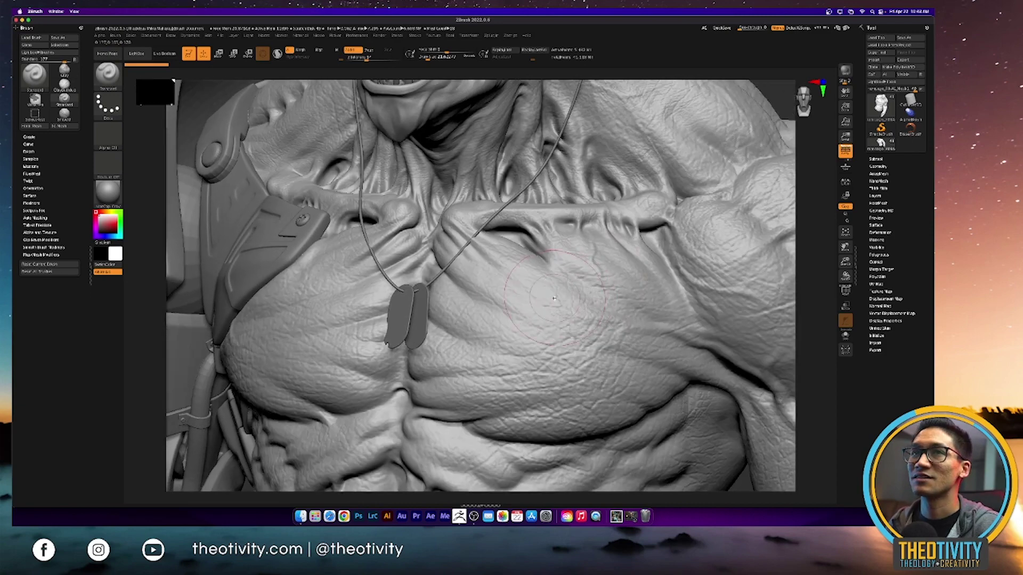
Adjust the Standard brush's size and sculpt strokes on the upper chest muscle.
key("space")
left_click_drag(551, 311, 557, 311)
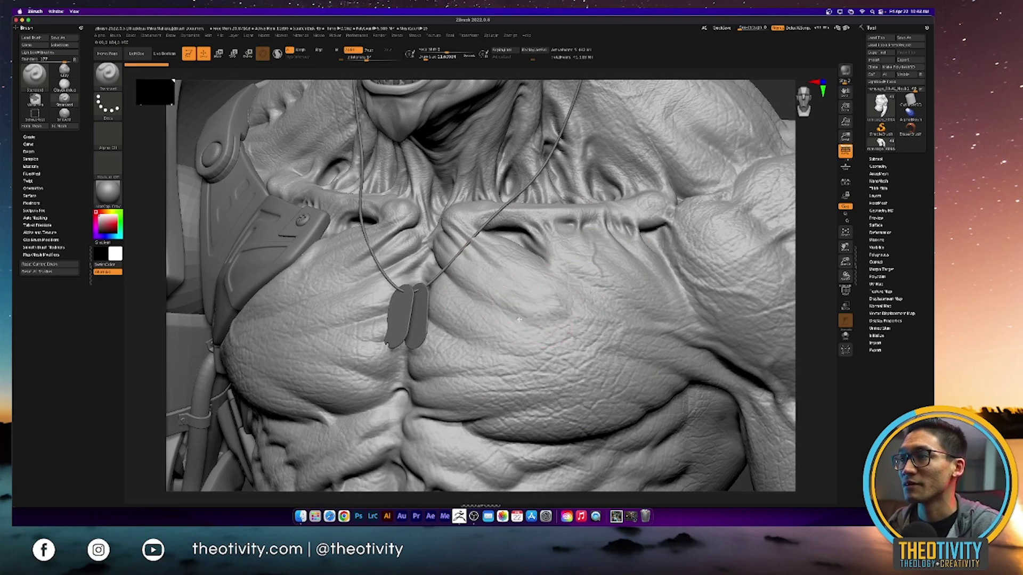
mouse_move(584, 340)
left_mouse_down()
mouse_move(532, 319)
mouse_move(576, 321)
left_mouse_up()
Switch to the ClayBuildup brush and sculpt curved strokes on the chest and the front of the bare shoulder.
key("space")
key("b")
left_click(440, 301)
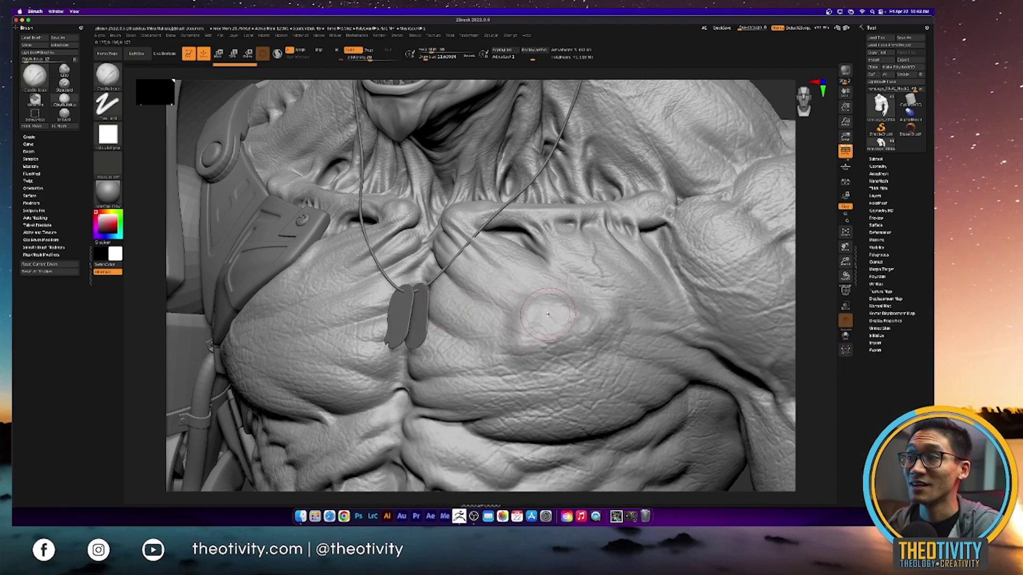
mouse_move(579, 325)
right_mouse_down("ctrl")
mouse_move(446, 300)
mouse_move(584, 313)
mouse_move(543, 286)
right_mouse_up("ctrl")
mouse_move(498, 301)
left_mouse_down()
mouse_move(534, 275)
mouse_move(506, 317)
mouse_move(479, 298)
left_mouse_up()
left_click_drag(469, 261, 502, 335)
mouse_move(475, 251)
left_mouse_down()
mouse_move(512, 333)
mouse_move(530, 333)
left_mouse_up()
left_click_drag(516, 264, 548, 340)
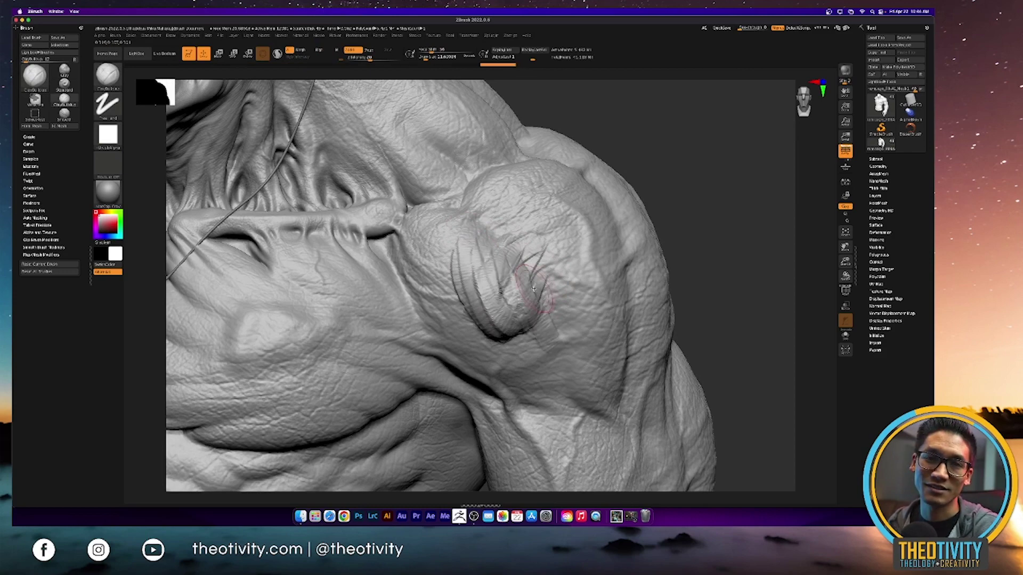
mouse_move(592, 290)
right_mouse_down("ctrl")
mouse_move(551, 275)
mouse_move(508, 236)
right_mouse_up("ctrl")
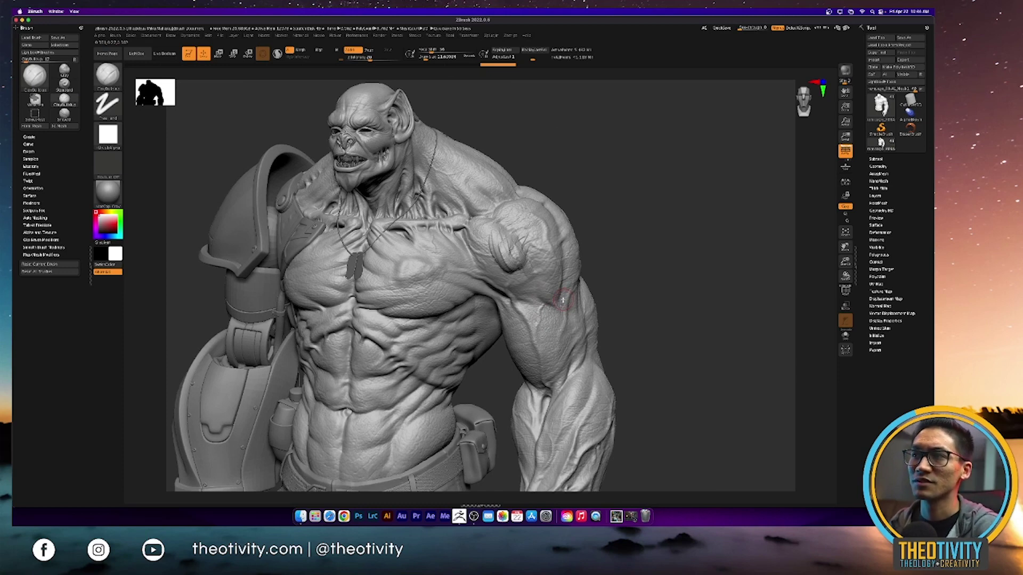
Subdivide the body mesh one more level, build up strokes on the outer shoulder with ClayBuildup and smooth them.
key("ctrl+d")
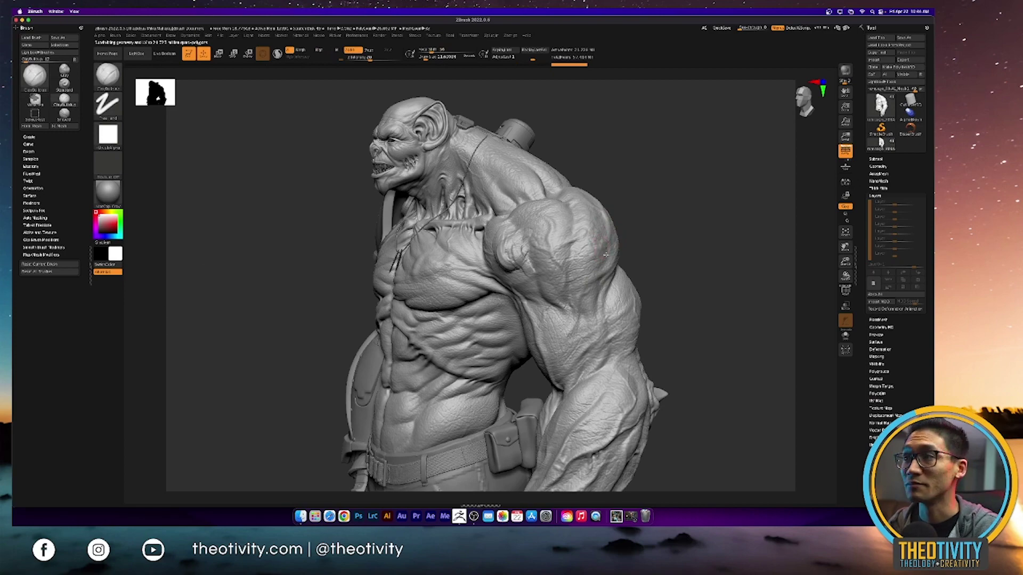
mouse_move(606, 255)
right_mouse_down()
mouse_move(612, 245)
mouse_move(573, 274)
mouse_move(581, 261)
mouse_move(557, 260)
mouse_move(643, 244)
mouse_move(651, 269)
right_mouse_up()
right_click_drag(523, 232, 550, 238, "ctrl")
left_click_drag(557, 221, 512, 292)
mouse_move(546, 200)
left_mouse_down()
mouse_move(519, 301)
mouse_move(532, 310)
left_mouse_up()
left_click_drag(572, 209, 528, 314)
left_click_drag(555, 208, 523, 306)
left_click_drag(553, 227, 529, 250, "shift")
mouse_move(234, 298)
left_mouse_down("alt")
mouse_move(224, 224)
mouse_move(223, 240)
mouse_move(309, 271)
left_mouse_up("alt")
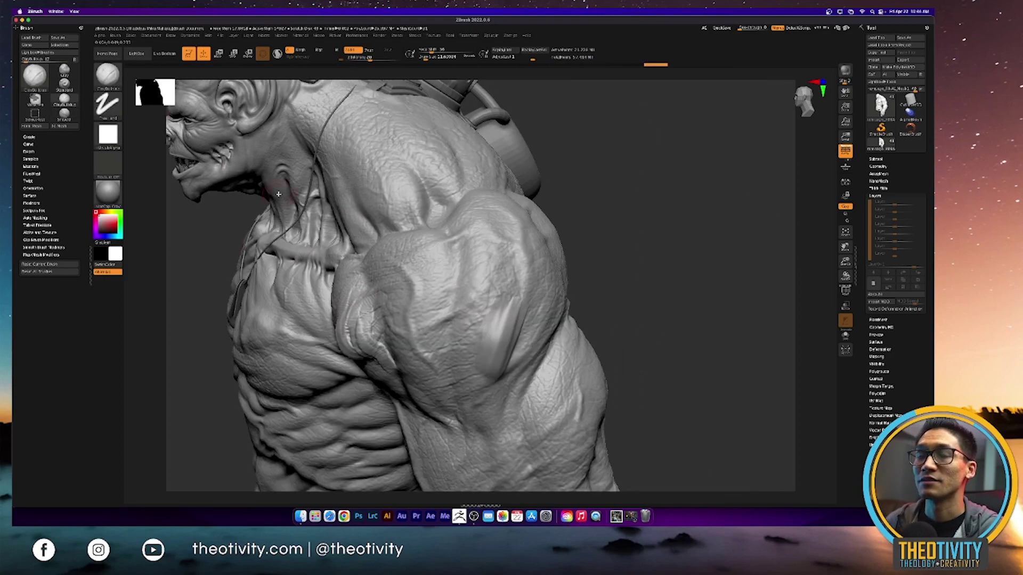
Set up the Standard brush with a scale-patterned alpha and the DragRect stroke.
right_click(384, 249)
left_click(364, 269)
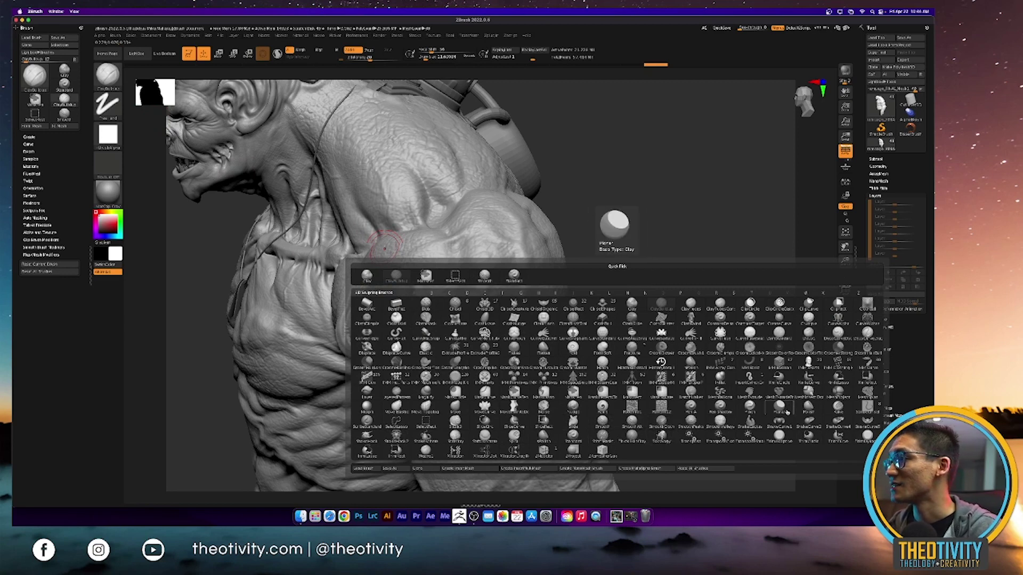
left_click(555, 438)
key("space")
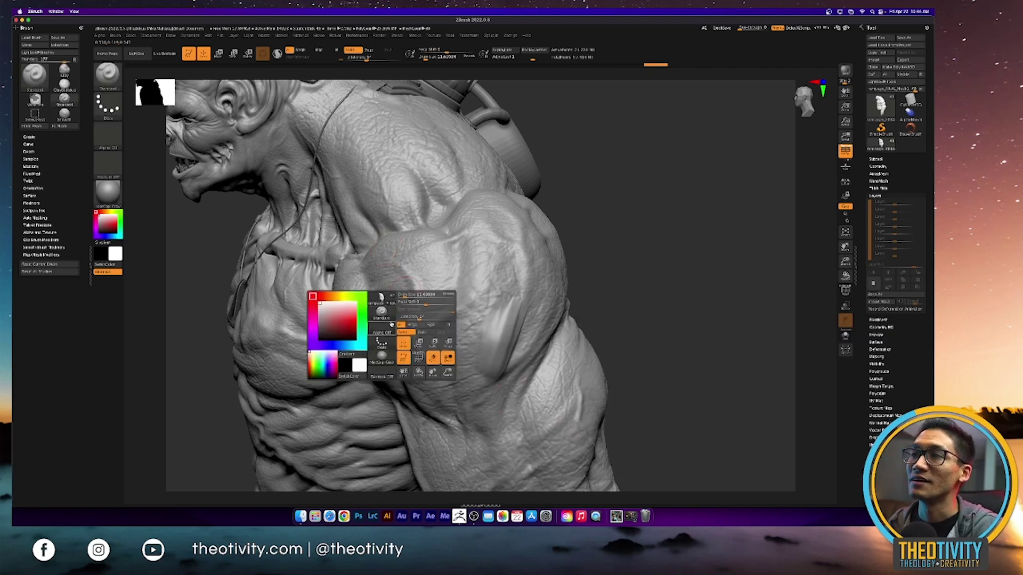
left_click(385, 326)
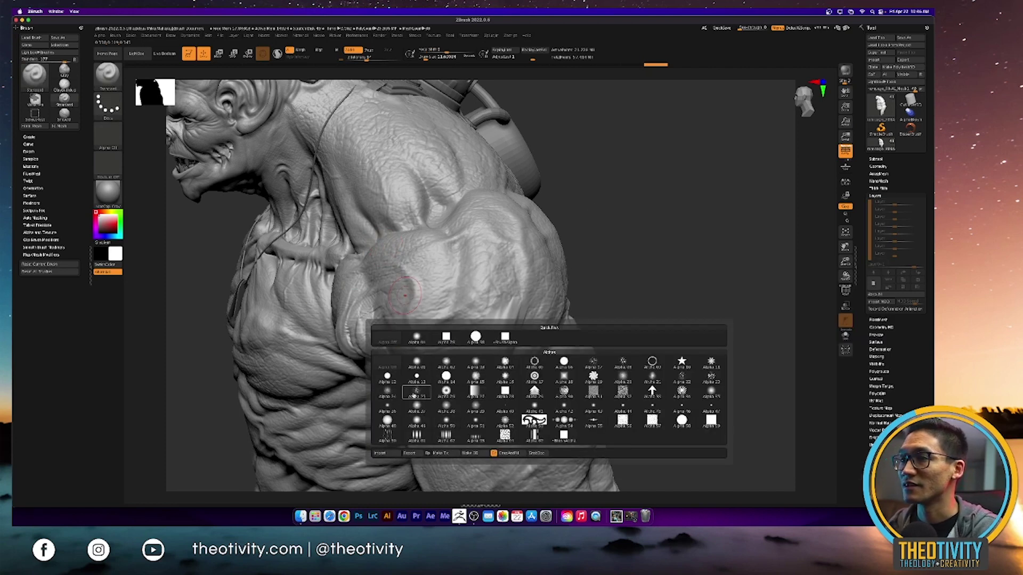
left_click(416, 394)
key("space")
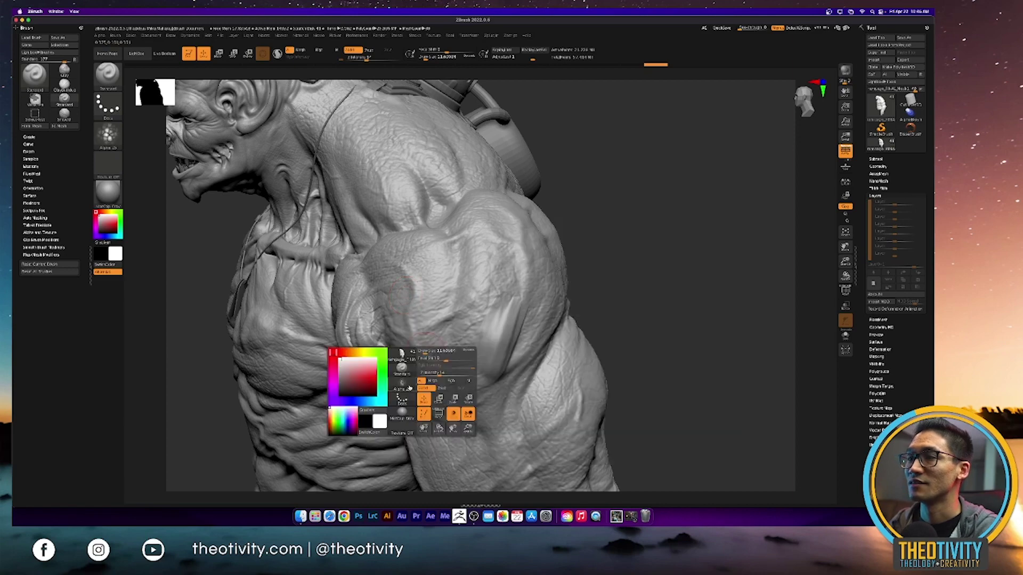
left_click(403, 398)
left_click(426, 409)
Adjust the brush settings and stamp the alpha pattern repeatedly across the shoulder muscle.
mouse_move(468, 309)
right_mouse_down()
mouse_move(506, 325)
mouse_move(490, 323)
right_mouse_up()
left_click_drag(452, 309, 459, 364)
left_click_drag(478, 329, 480, 320)
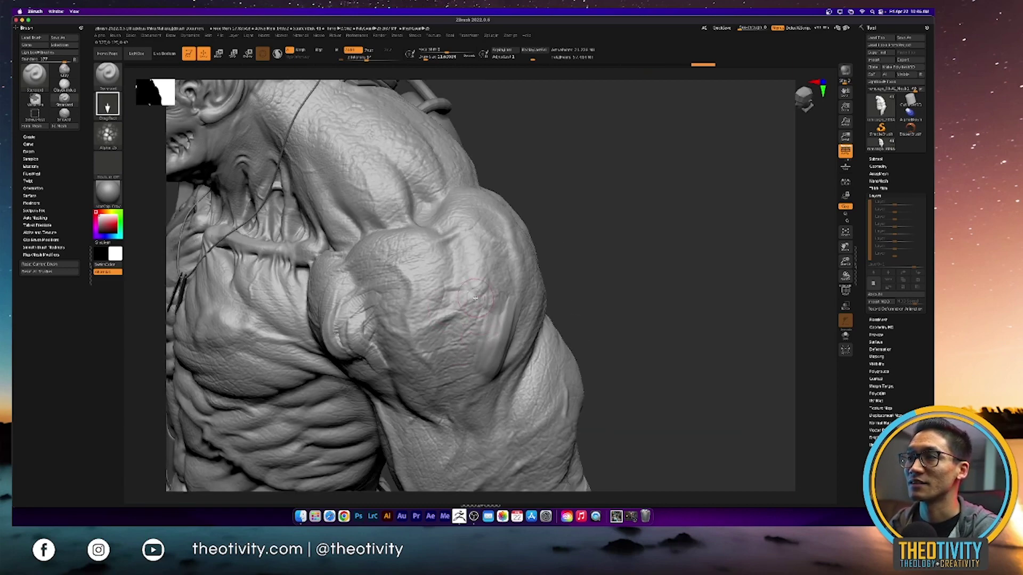
key("space")
left_click_drag(474, 169, 479, 169)
left_click_drag(446, 325, 457, 392)
left_click_drag(402, 276, 409, 338)
left_click_drag(452, 274, 460, 328)
left_click_drag(405, 323, 411, 379)
Sculpt strokes across the chest muscle on a low subdivision level of the body.
mouse_move(442, 229)
right_mouse_down()
mouse_move(453, 326)
mouse_move(601, 254)
right_mouse_up()
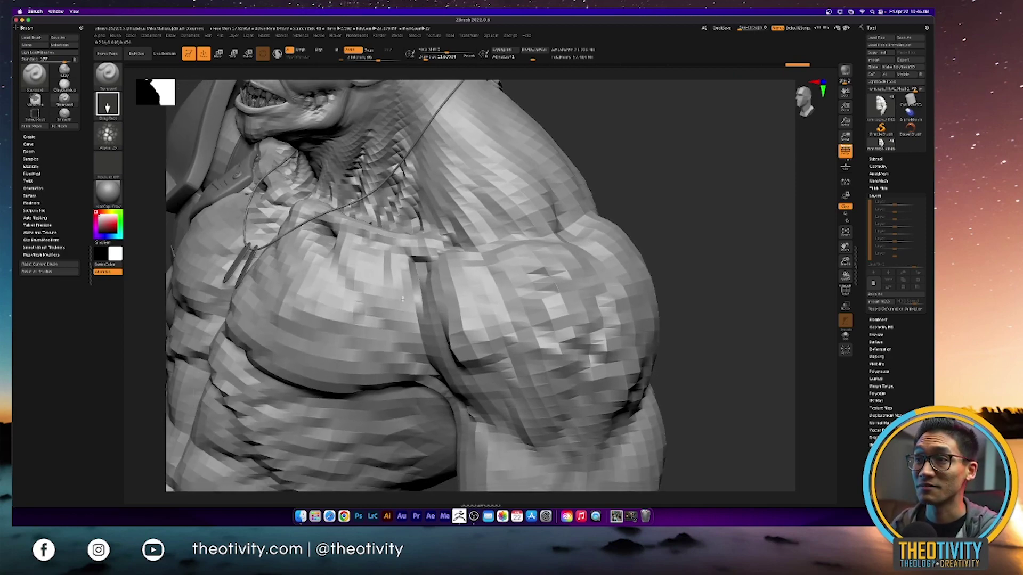
left_click_drag(333, 339, 379, 287)
left_click_drag(314, 309, 338, 306)
left_click_drag(367, 344, 375, 313)
left_click_drag(283, 354, 331, 330)
left_click_drag(324, 322, 358, 300)
left_click_drag(331, 346, 355, 326)
right_click_drag(411, 373, 637, 252, "alt")
right_click_drag(636, 252, 609, 258)
right_click_drag(594, 331, 612, 273, "alt")
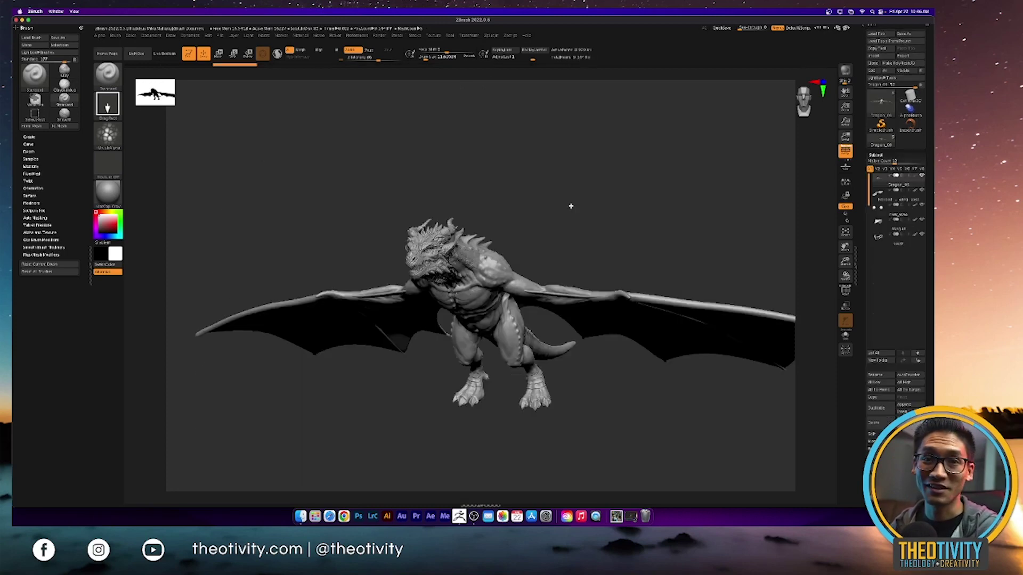
Stamp scales on the dragon's neck just behind the large curved horn.
mouse_move(581, 229)
right_mouse_down()
mouse_move(589, 221)
mouse_move(575, 208)
mouse_move(605, 248)
mouse_move(655, 182)
mouse_move(564, 226)
right_mouse_up()
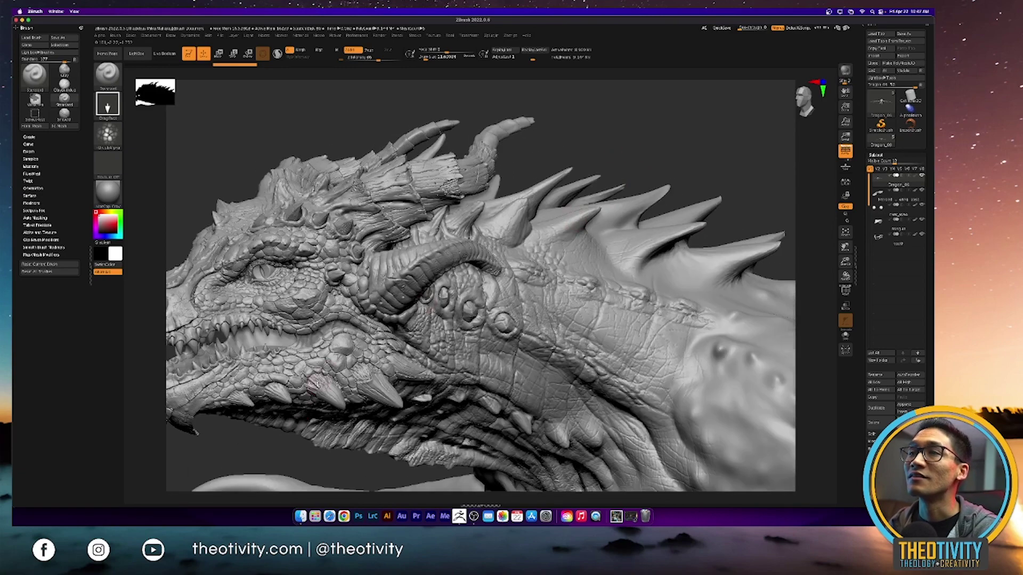
mouse_move(275, 446)
right_mouse_down("alt")
mouse_move(392, 340)
mouse_move(345, 361)
mouse_move(414, 343)
mouse_move(434, 374)
mouse_move(486, 259)
right_mouse_up("alt")
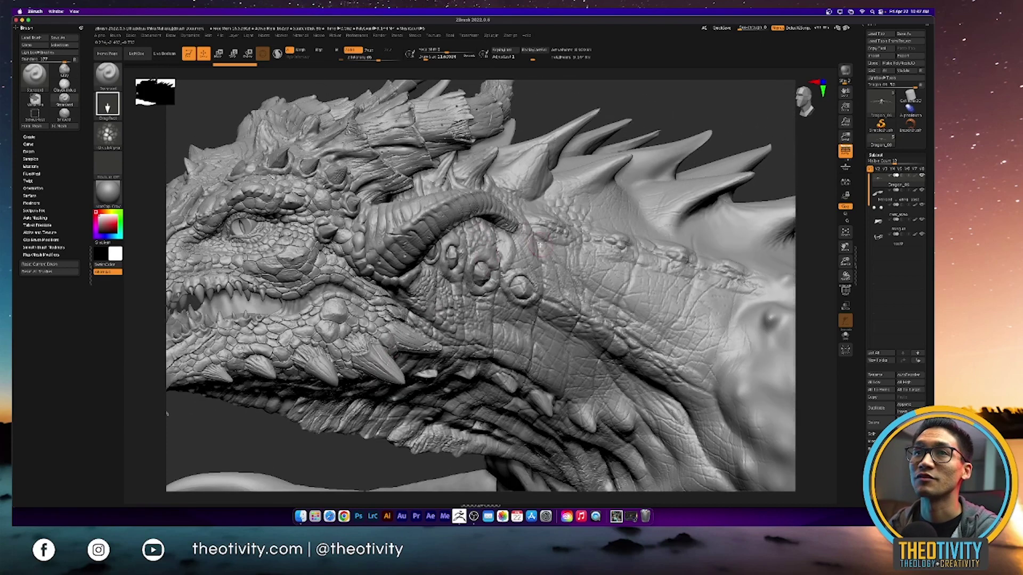
left_click_drag(535, 269, 510, 281)
left_click_drag(585, 269, 538, 324)
mouse_move(592, 255)
left_mouse_down()
mouse_move(601, 252)
mouse_move(584, 280)
left_mouse_up()
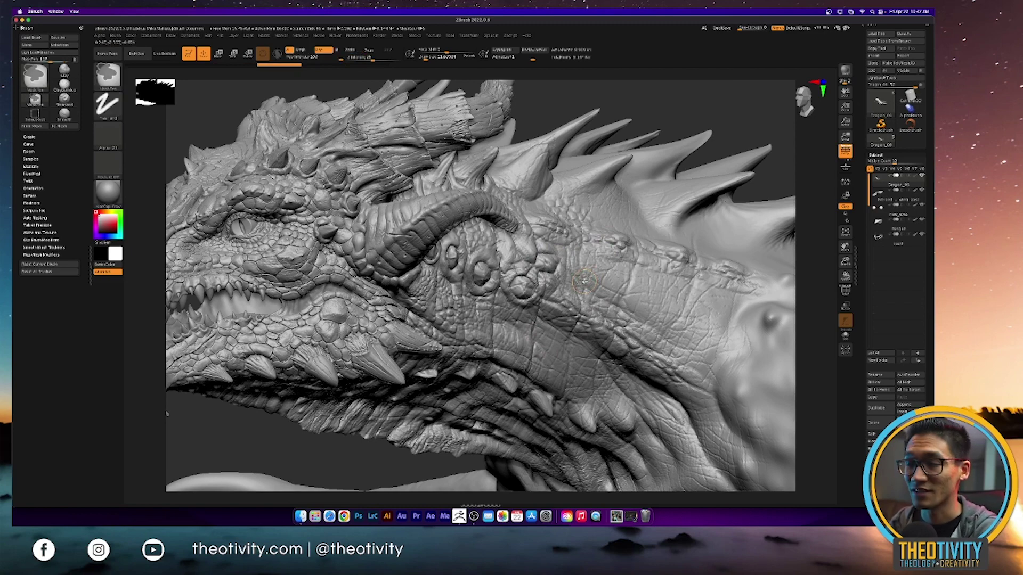
Subdivide the dragon mesh one more level and stamp scales along the side of the neck.
key("ctrl+d")
left_click(575, 272)
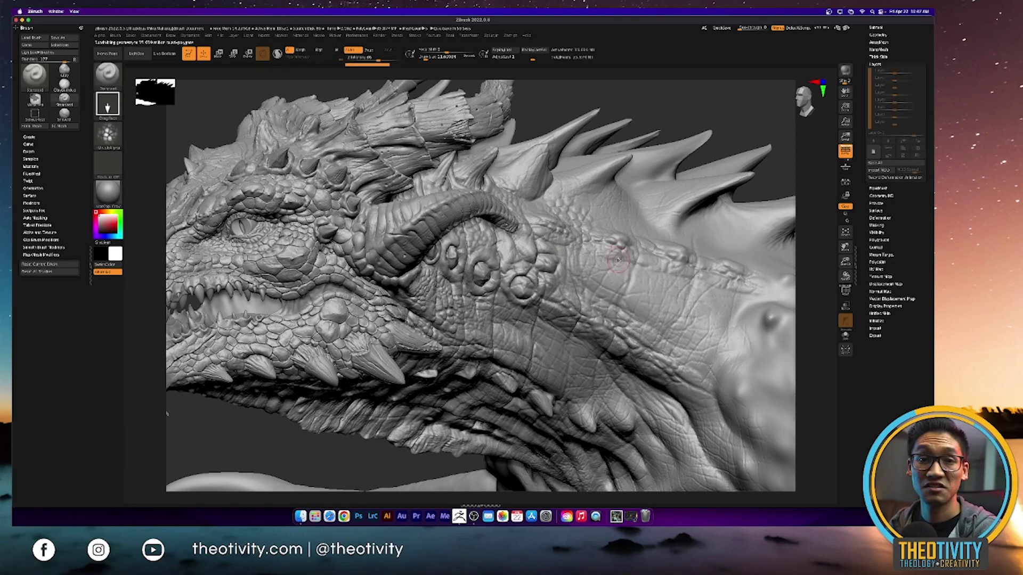
right_click_drag(620, 259, 645, 281)
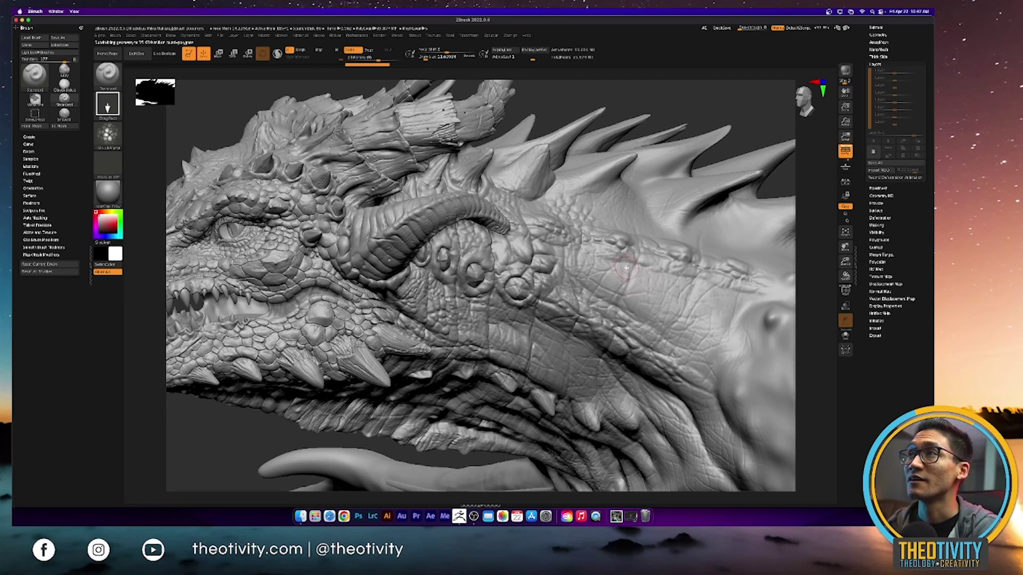
mouse_move(589, 278)
left_mouse_down()
mouse_move(613, 299)
mouse_move(654, 309)
mouse_move(692, 346)
left_mouse_up()
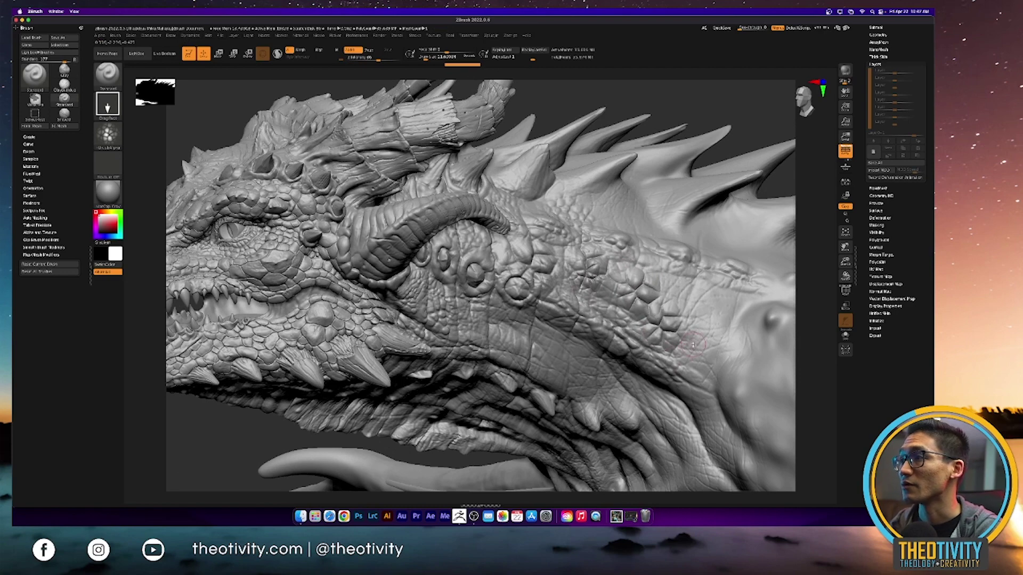
Stamp further scale patches from the base of the neck onto the dragon's smooth shoulder.
right_click_drag(699, 322, 597, 285)
left_click_drag(592, 282, 602, 298)
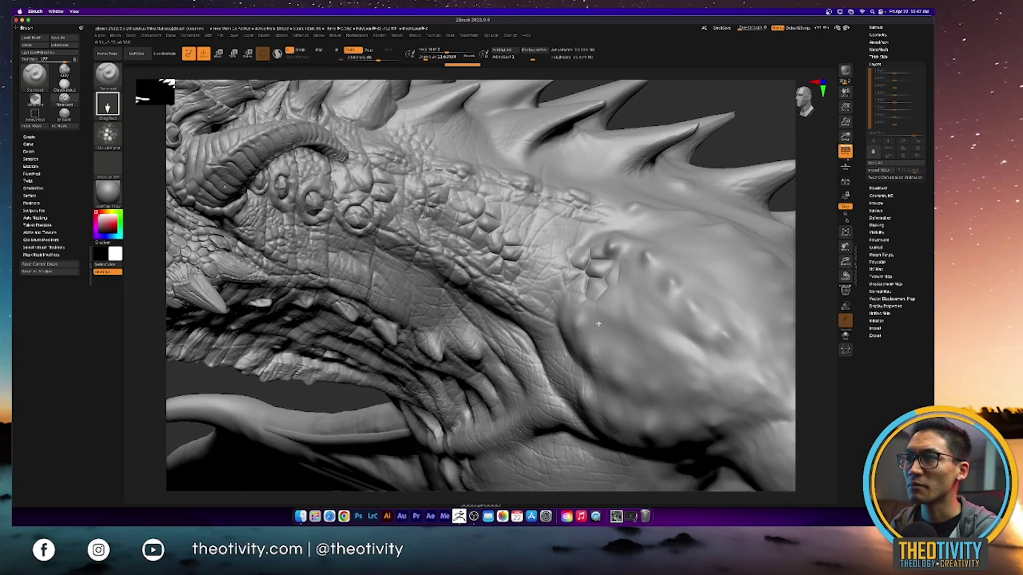
left_click_drag(572, 343, 600, 350)
mouse_move(555, 254)
left_mouse_down()
mouse_move(564, 287)
mouse_move(548, 308)
left_mouse_up()
right_click_drag(547, 305, 528, 242)
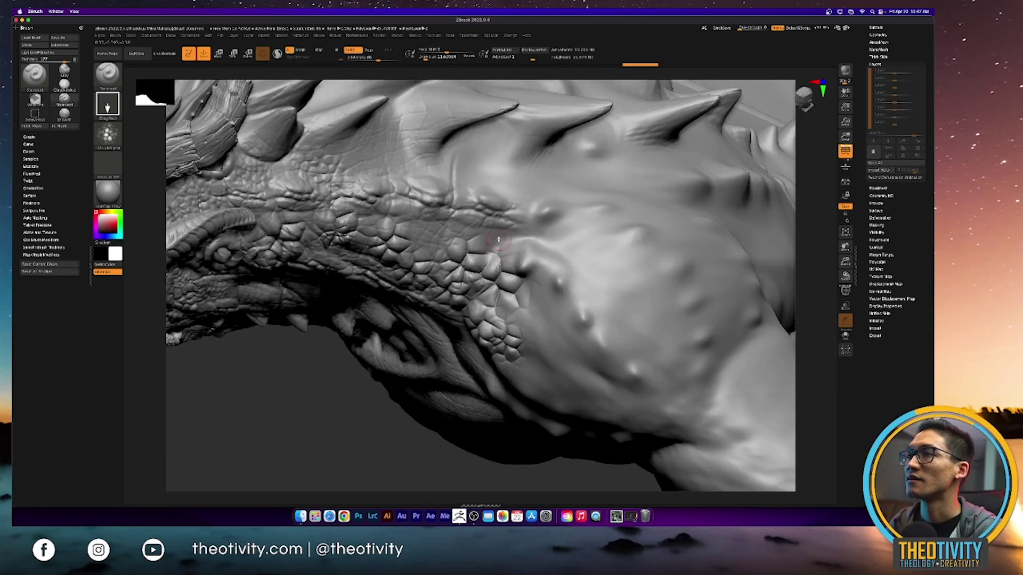
left_click_drag(527, 239, 597, 298)
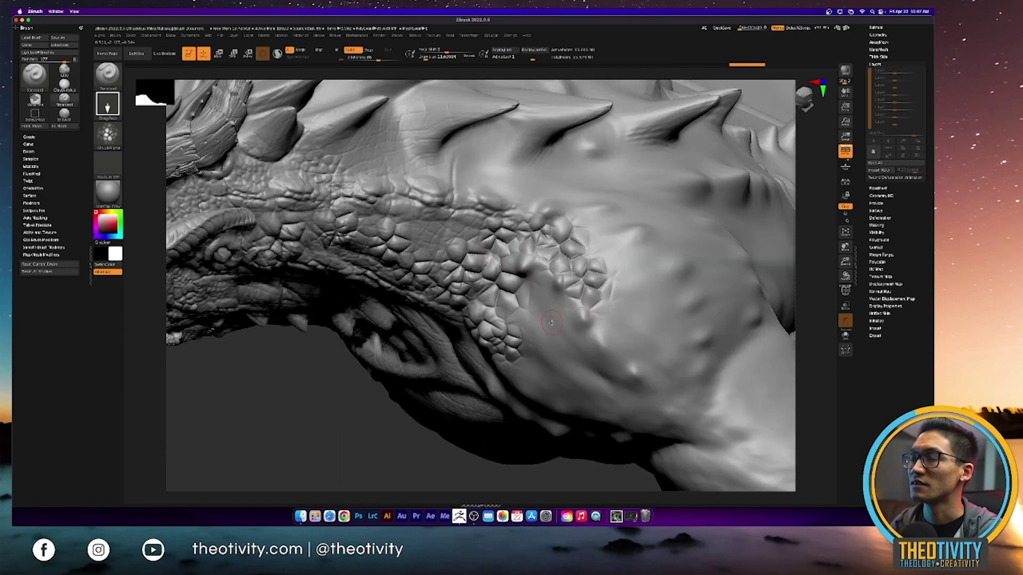
Switch to the ClayBuildup brush and lay overlapping strokes over the dragon's smooth shoulder beside the scales.
key("space")
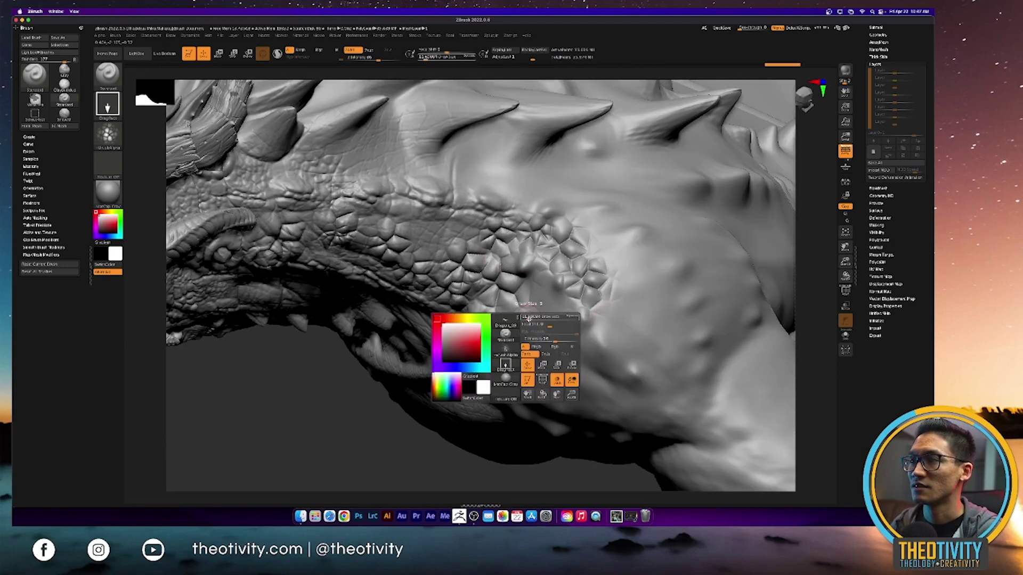
left_click(505, 333)
left_click(83, 303)
left_click_drag(641, 266, 618, 319)
key("space")
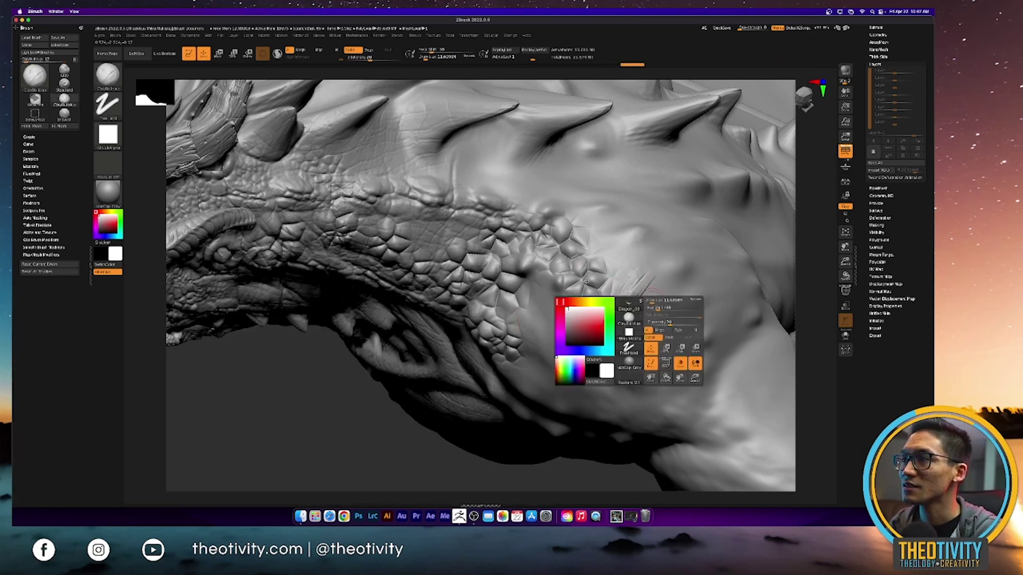
mouse_move(649, 276)
right_mouse_down()
mouse_move(586, 287)
mouse_move(528, 266)
right_mouse_up()
mouse_move(511, 263)
left_mouse_down()
mouse_move(483, 309)
mouse_move(503, 353)
left_mouse_up()
mouse_move(530, 278)
left_mouse_down()
mouse_move(518, 356)
mouse_move(526, 365)
left_mouse_up()
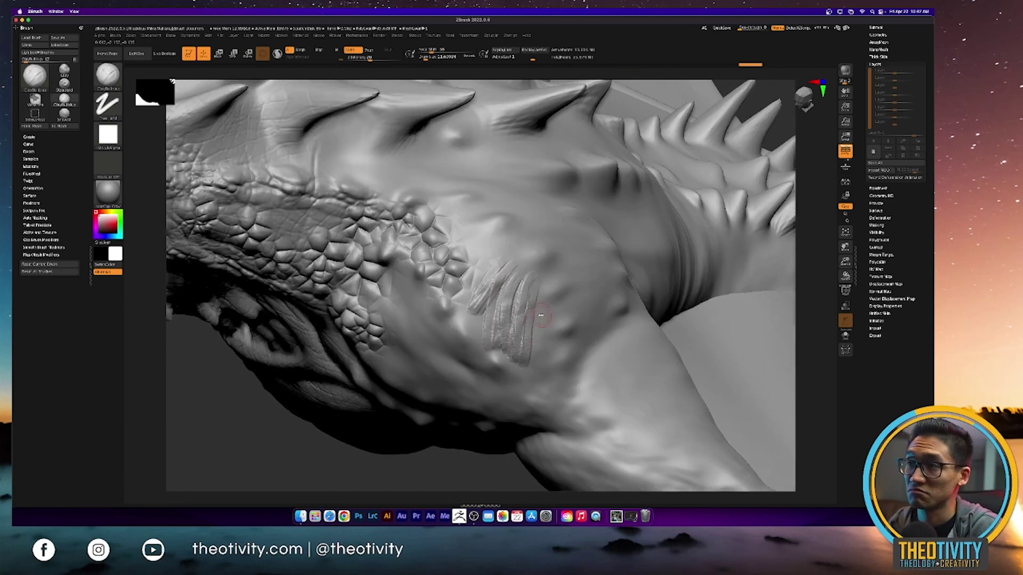
mouse_move(521, 277)
left_mouse_down()
mouse_move(503, 367)
mouse_move(506, 349)
left_mouse_up()
left_click_drag(562, 293, 520, 346)
left_click_drag(554, 316, 522, 345)
mouse_move(569, 320)
left_mouse_down()
mouse_move(527, 356)
mouse_move(534, 365)
left_mouse_up()
mouse_move(581, 337)
left_mouse_down()
mouse_move(539, 370)
mouse_move(550, 376)
left_mouse_up()
left_click_drag(560, 297, 519, 347)
mouse_move(571, 309)
left_mouse_down()
mouse_move(558, 321)
mouse_move(557, 354)
mouse_move(557, 315)
left_mouse_up()
Smooth the fresh clay strokes on the dragon's shoulder.
key("shift")
left_click_drag(578, 358, 574, 308)
right_click_drag(578, 324, 573, 223, "ctrl")
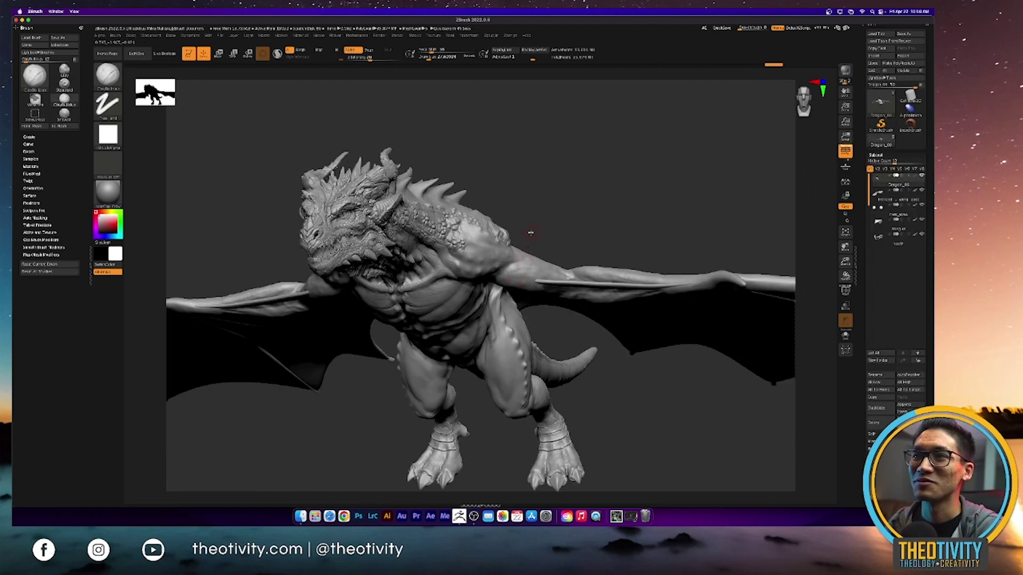
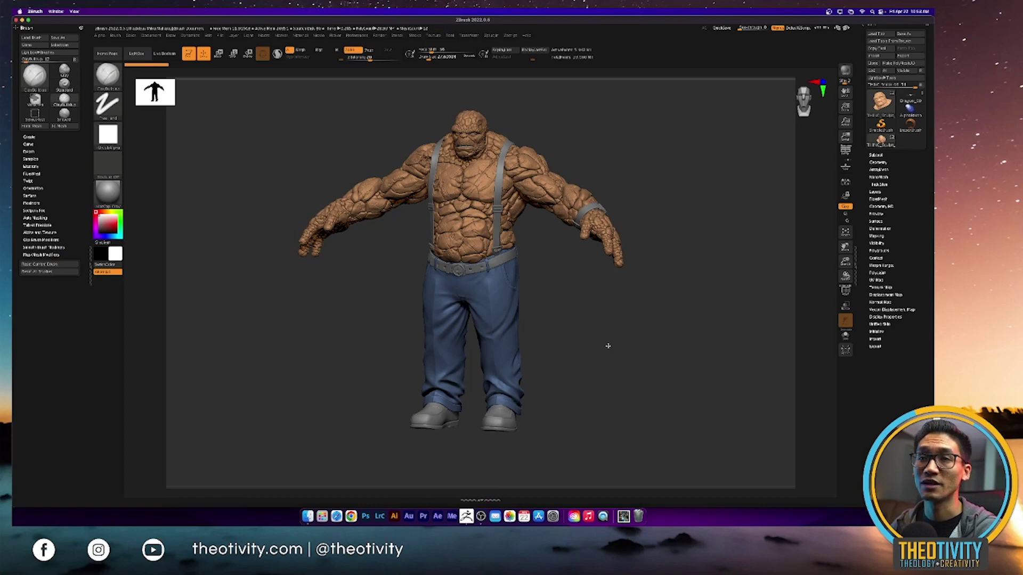
Examine the rocky character's upper body and expand its subtool list to show only the head.
left_click_drag(590, 303, 601, 416)
left_click_drag(669, 215, 632, 422)
left_click_drag(646, 342, 854, 191, "alt")
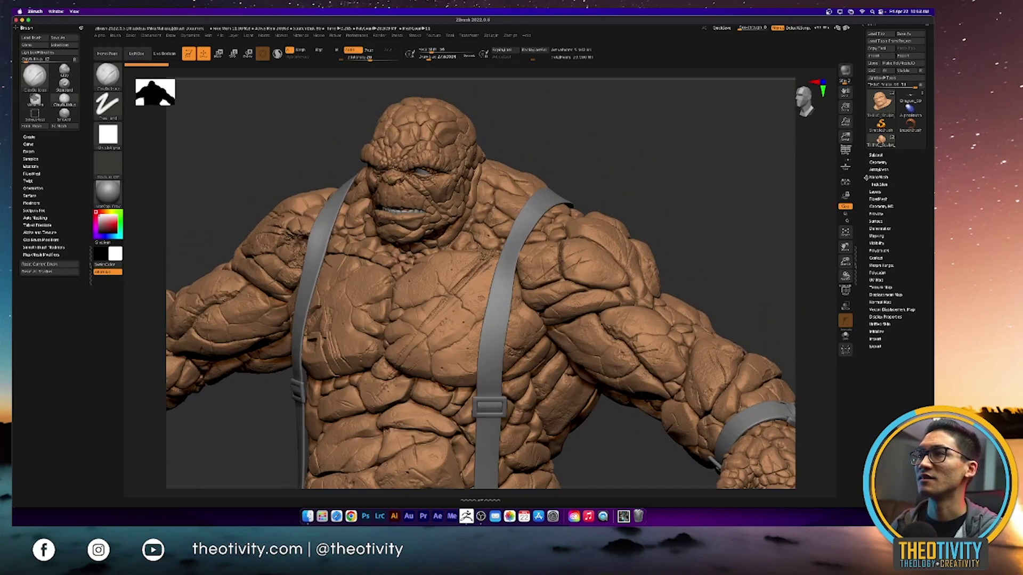
left_click(881, 154)
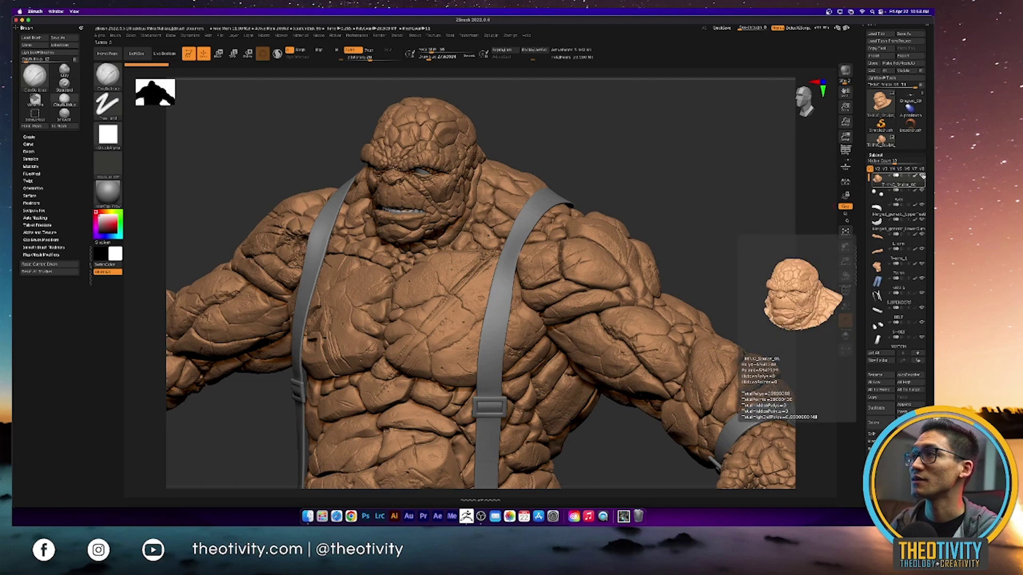
left_click(922, 176)
left_click_drag(616, 233, 637, 216)
Isolate the arm, torso and head subtools in turn to examine each piece.
left_click(905, 252)
left_click(909, 273)
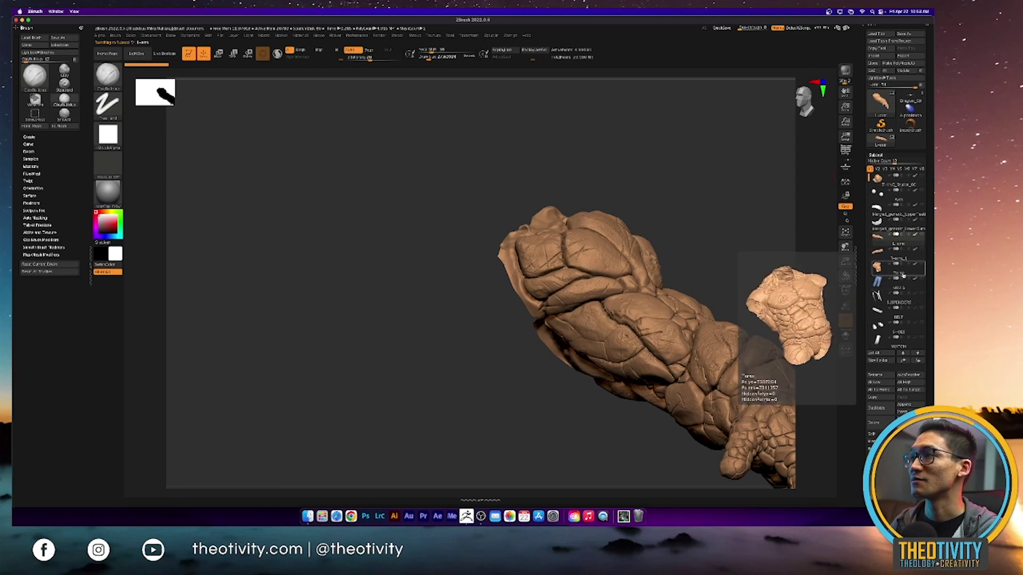
left_click(903, 274)
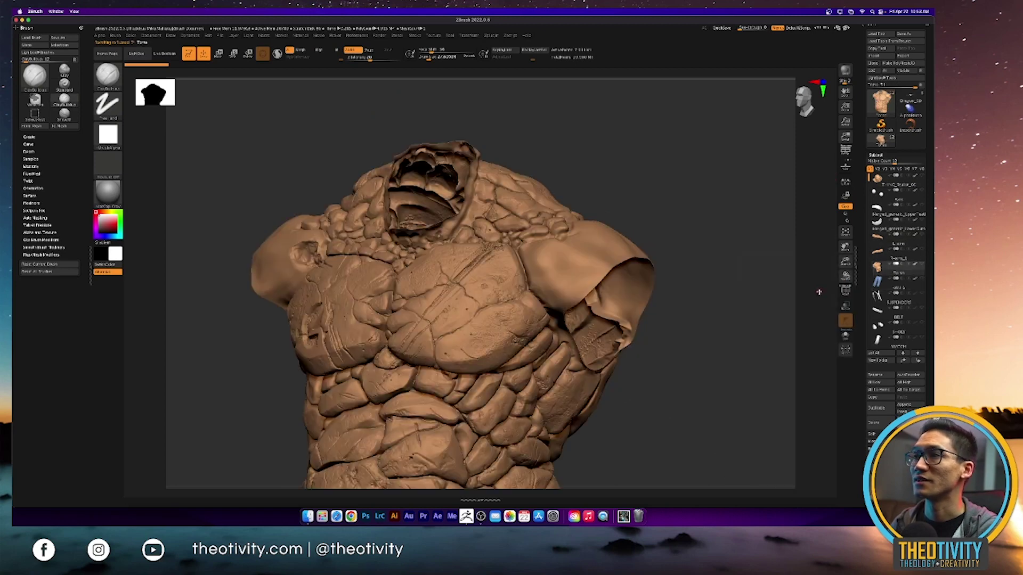
left_click(919, 182)
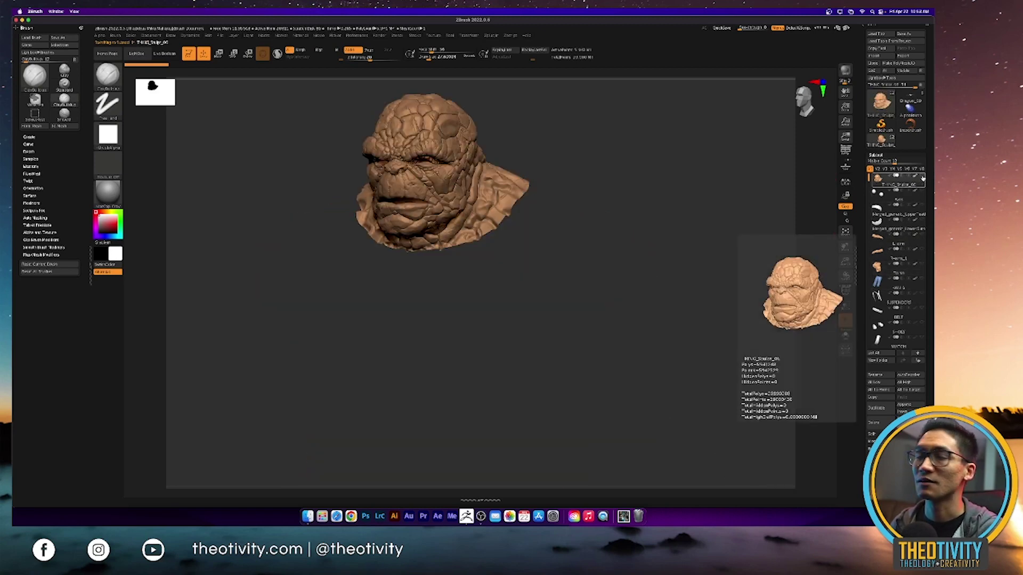
Show all of the rocky character's subtools again and inspect the upper body from the front.
left_click(923, 179)
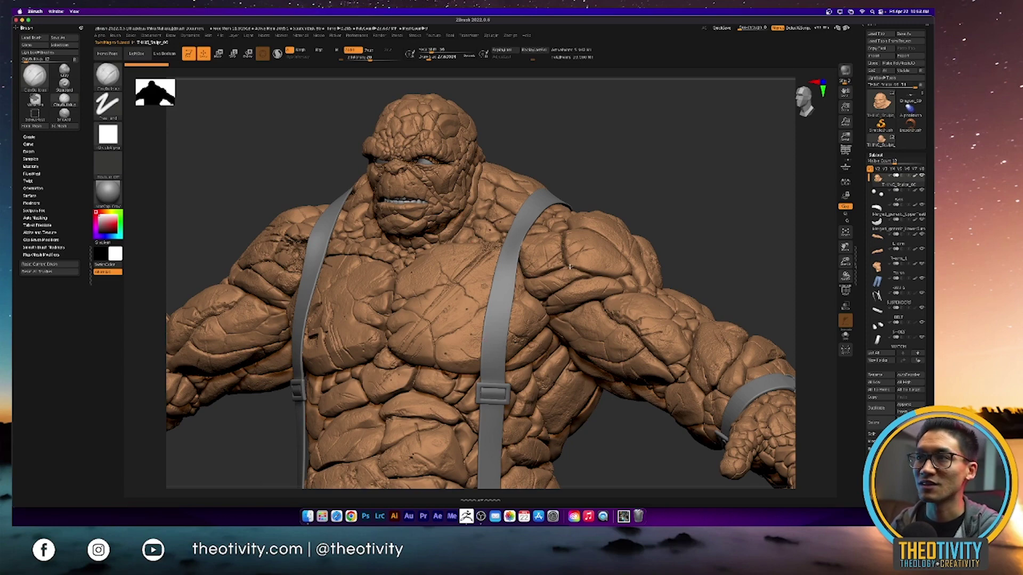
right_click_drag(504, 284, 387, 249)
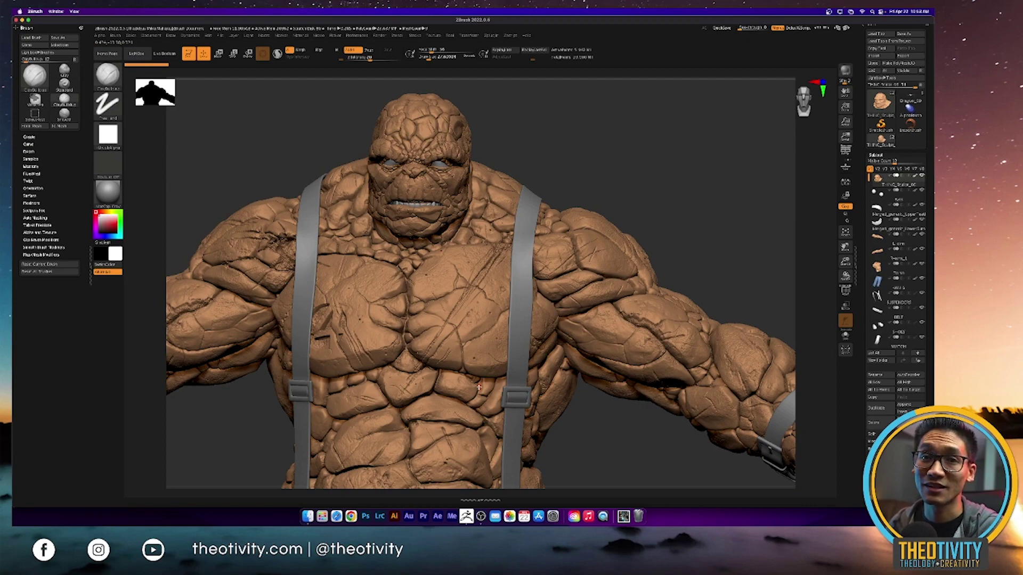
mouse_move(467, 304)
right_mouse_down()
mouse_move(478, 337)
mouse_move(507, 305)
mouse_move(479, 304)
mouse_move(487, 298)
mouse_move(478, 309)
right_mouse_up()
Undo the test stroke on the chest and subdivide the torso subtool once.
mouse_move(477, 323)
left_mouse_down()
mouse_move(501, 307)
mouse_move(511, 316)
left_mouse_up()
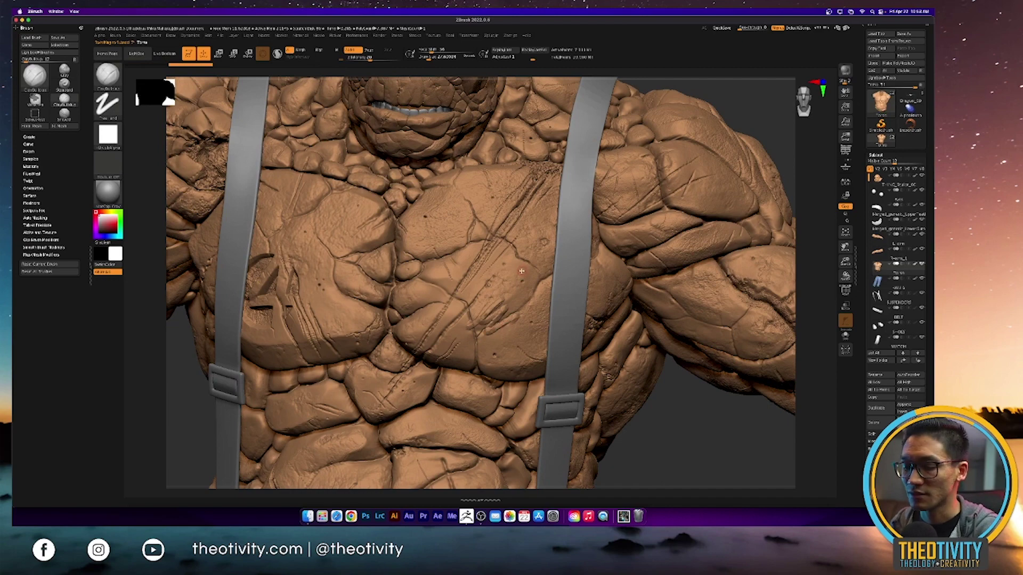
key("ctrl+z")
key("ctrl+d")
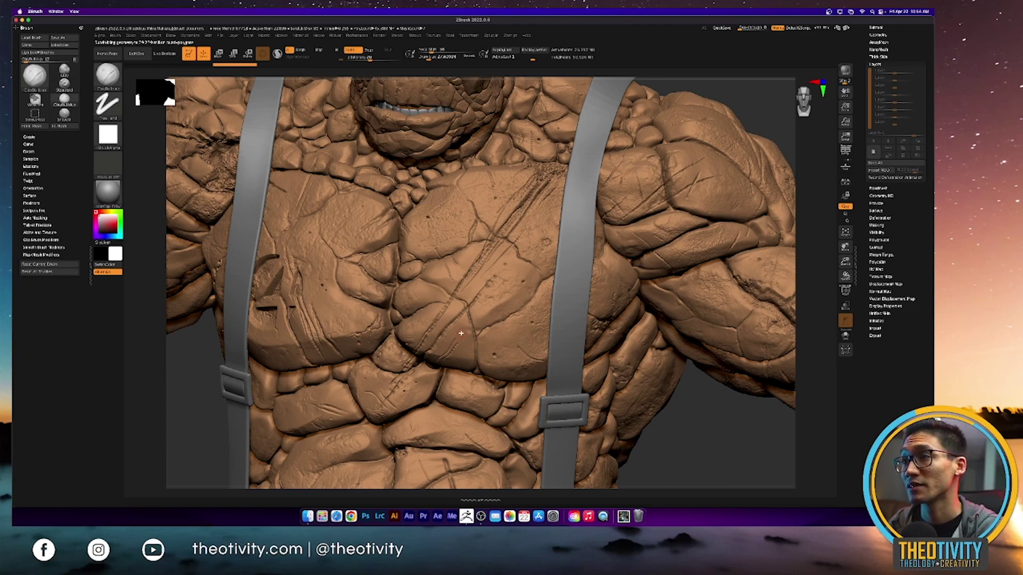
Lay several overlapping ClayBuildup strokes across the scarred chest plate on the watch-arm side.
left_click_drag(487, 340, 484, 329)
right_click_drag(483, 328, 504, 336, "ctrl")
left_click_drag(448, 351, 457, 392)
mouse_move(485, 348)
left_mouse_down()
mouse_move(532, 310)
mouse_move(496, 381)
mouse_move(550, 337)
left_mouse_up()
key("space")
mouse_move(483, 367)
left_mouse_down()
mouse_move(464, 271)
mouse_move(453, 352)
left_mouse_up()
mouse_move(460, 298)
left_mouse_down()
mouse_move(465, 392)
mouse_move(456, 375)
mouse_move(469, 330)
mouse_move(500, 290)
mouse_move(464, 341)
left_mouse_up()
right_click_drag(510, 294, 488, 292, "ctrl")
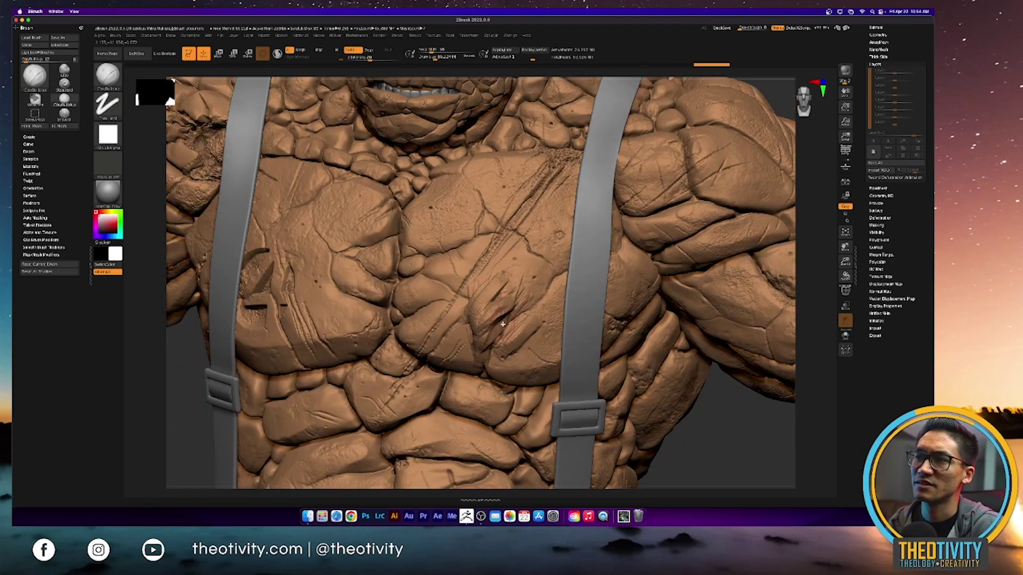
Zoom in on the opposite chest plate and build up curved clay strokes over its scratches.
mouse_move(475, 308)
right_mouse_down()
mouse_move(488, 319)
mouse_move(479, 301)
right_mouse_up()
right_click_drag(353, 298, 381, 301)
mouse_move(282, 291)
left_mouse_down()
mouse_move(318, 366)
mouse_move(309, 367)
mouse_move(348, 382)
left_mouse_up()
left_click_drag(299, 326, 374, 365)
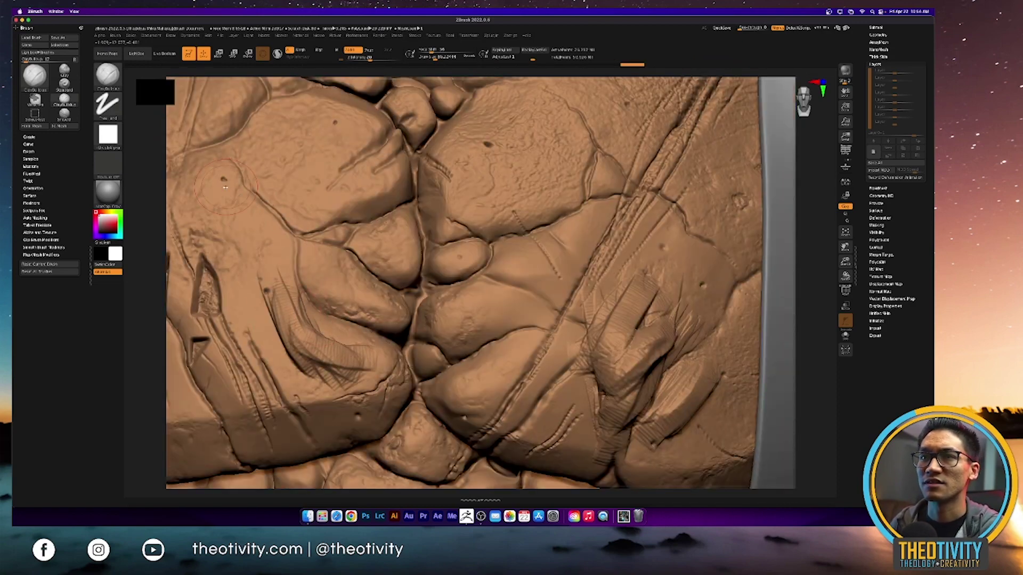
Switch to the Standard brush with a freehand stroke and a speckled alpha.
right_click(299, 239)
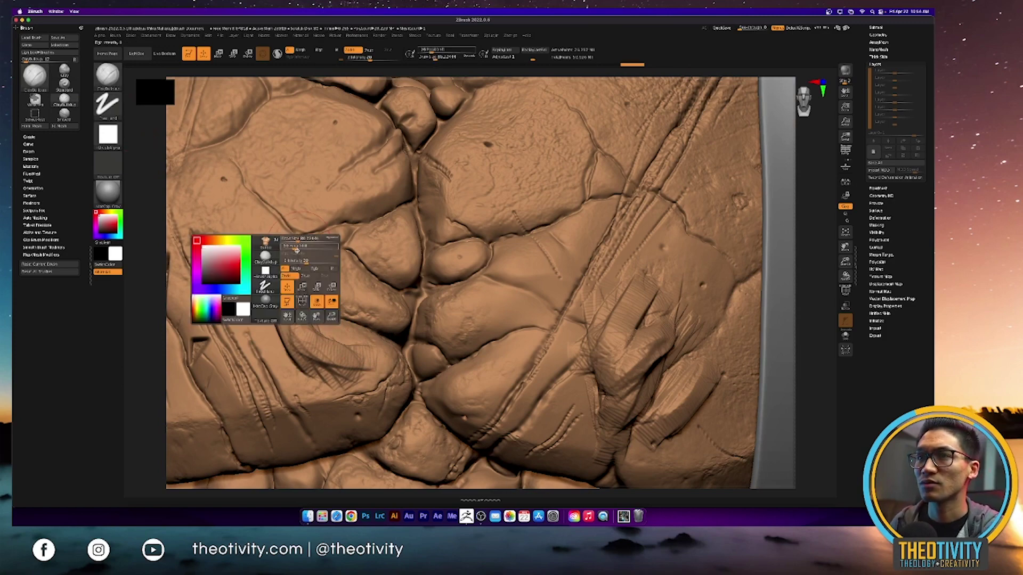
left_click(266, 264)
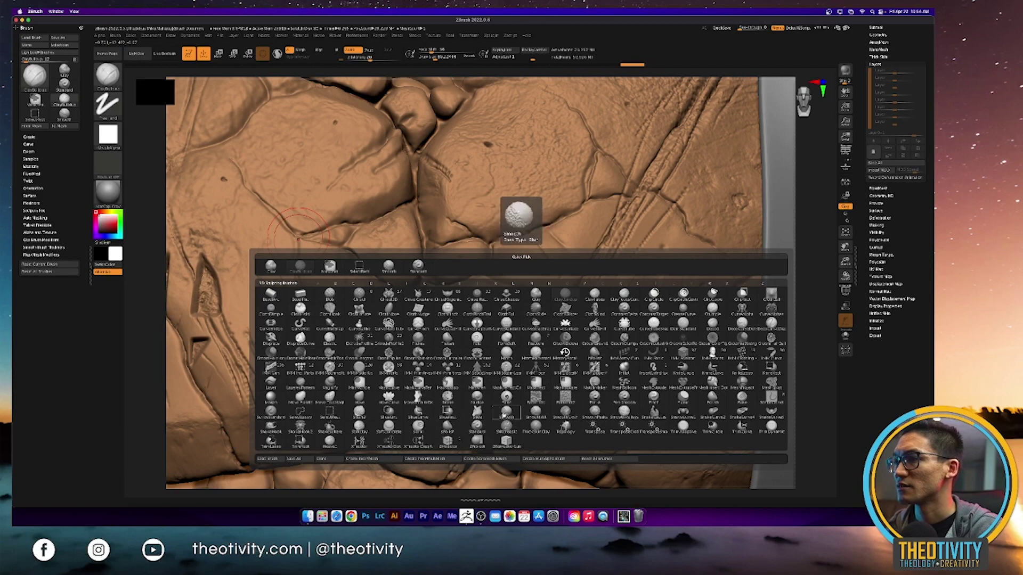
left_click(306, 407)
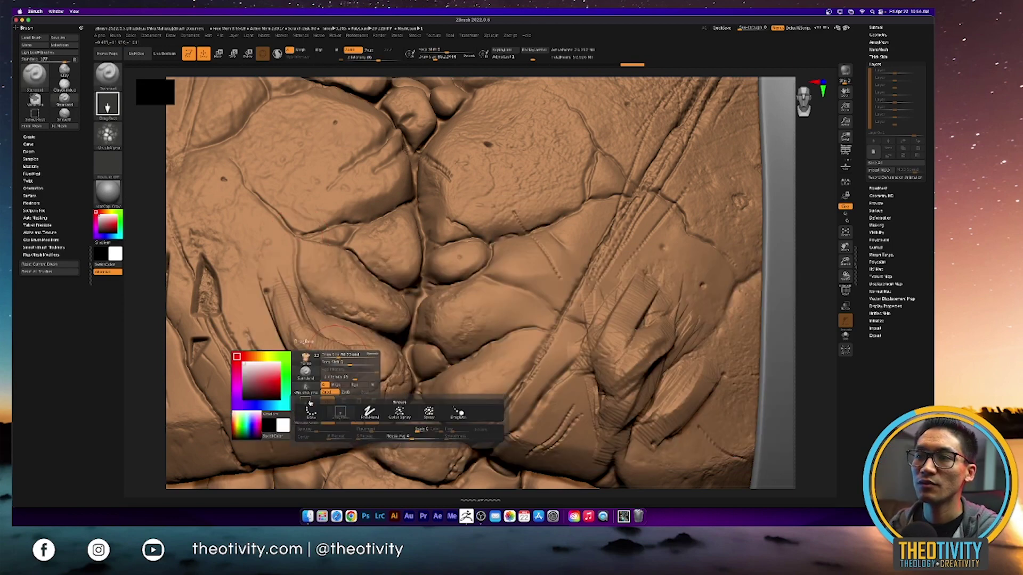
left_click(372, 417)
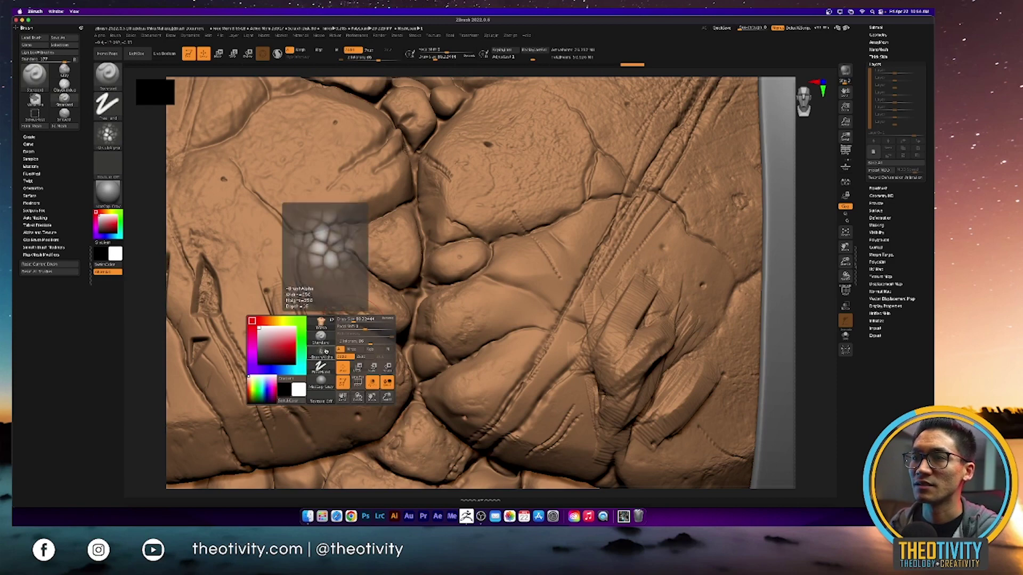
left_click(355, 360)
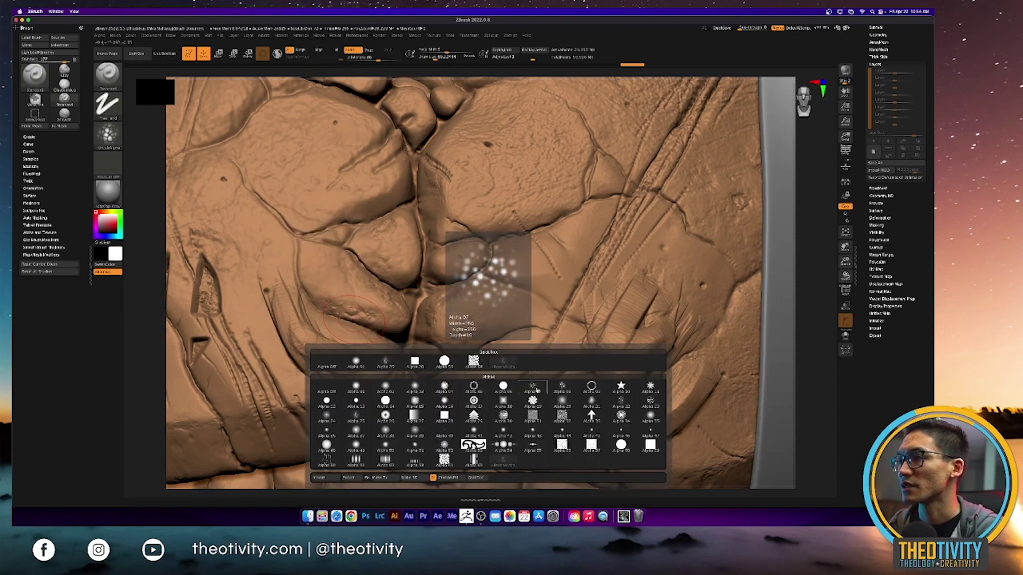
left_click(559, 388)
Paint rough, speckled texture strokes over both sides of the chest.
mouse_move(510, 271)
left_mouse_down()
mouse_move(500, 281)
mouse_move(509, 318)
left_mouse_up()
mouse_move(520, 173)
left_mouse_down()
mouse_move(479, 212)
mouse_move(504, 232)
left_mouse_up()
left_click_drag(525, 250, 505, 271)
mouse_move(293, 242)
left_mouse_down()
mouse_move(290, 301)
mouse_move(261, 289)
left_mouse_up()
mouse_move(260, 221)
left_mouse_down()
mouse_move(230, 264)
mouse_move(291, 410)
left_mouse_up()
right_click_drag(346, 320, 361, 290, "ctrl")
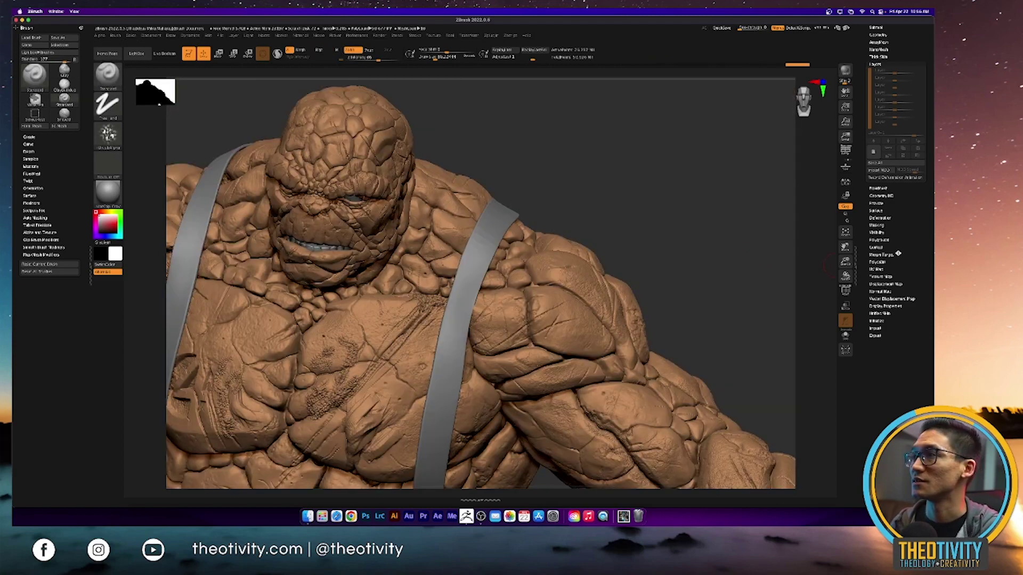
Select the head subtool and subdivide it twice, accepting the undo history notice.
left_click_drag(861, 161, 865, 226)
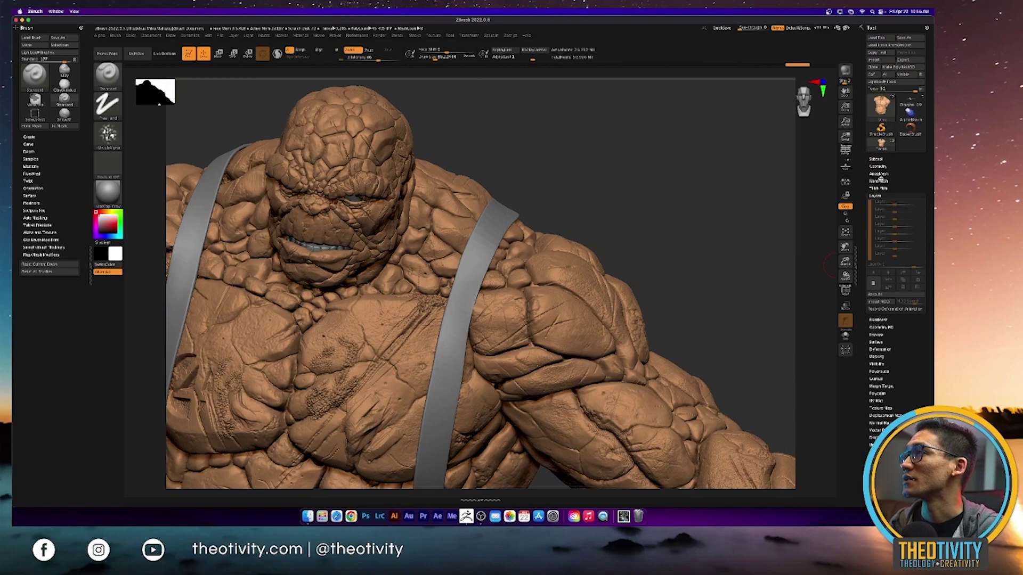
left_click(875, 159)
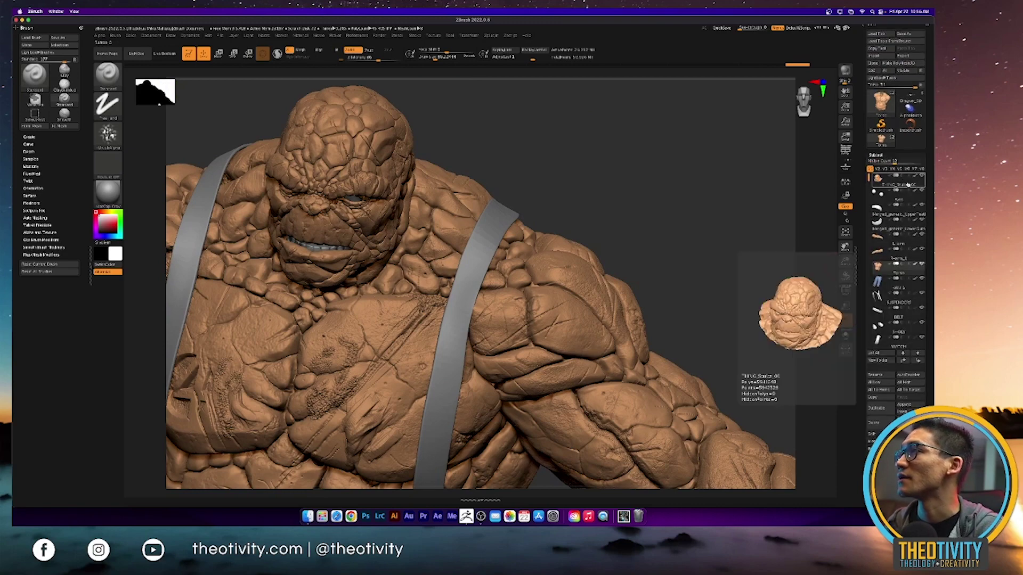
left_click_drag(605, 217, 599, 206)
left_click(583, 220)
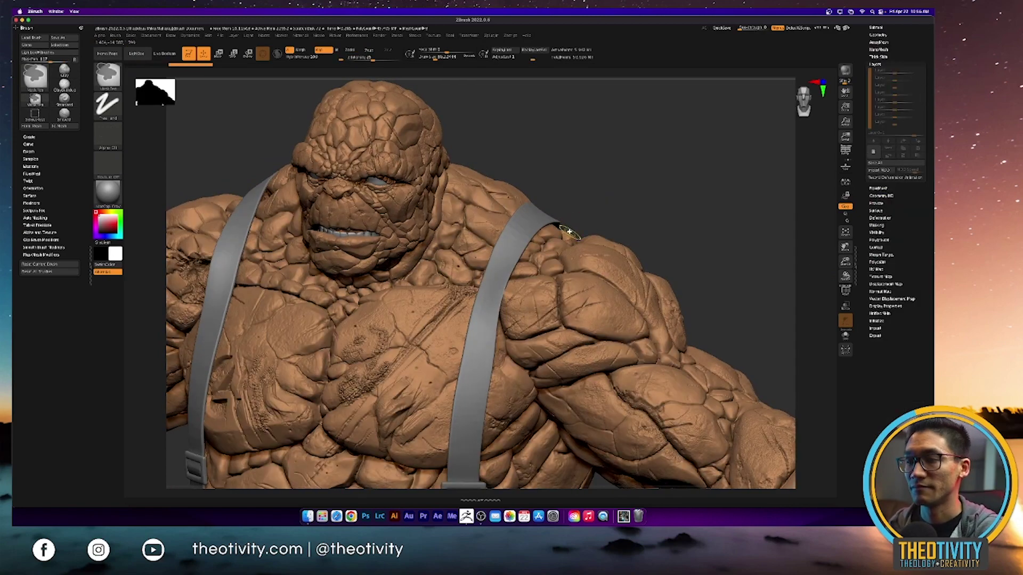
key("ctrl+d")
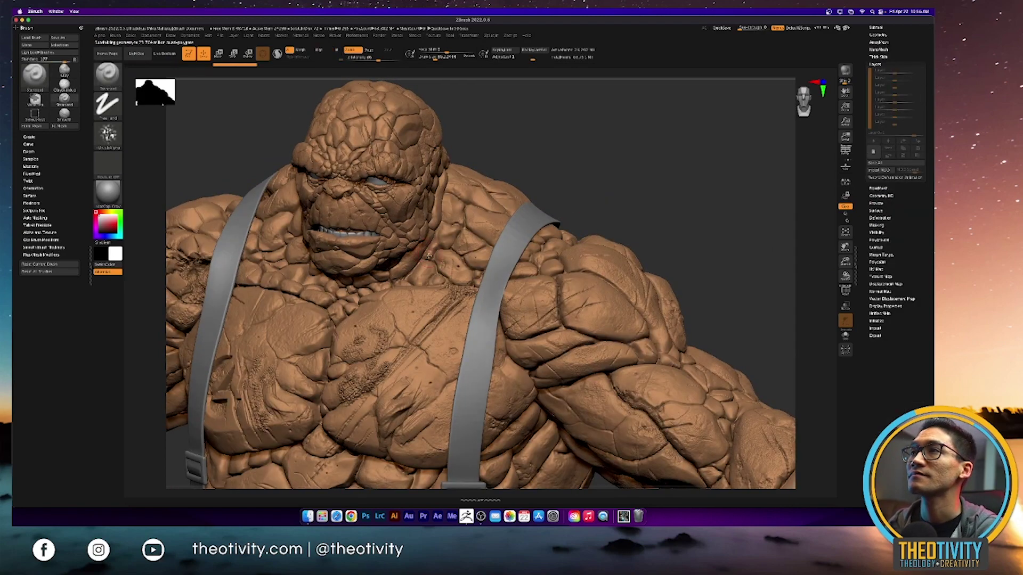
key("shift")
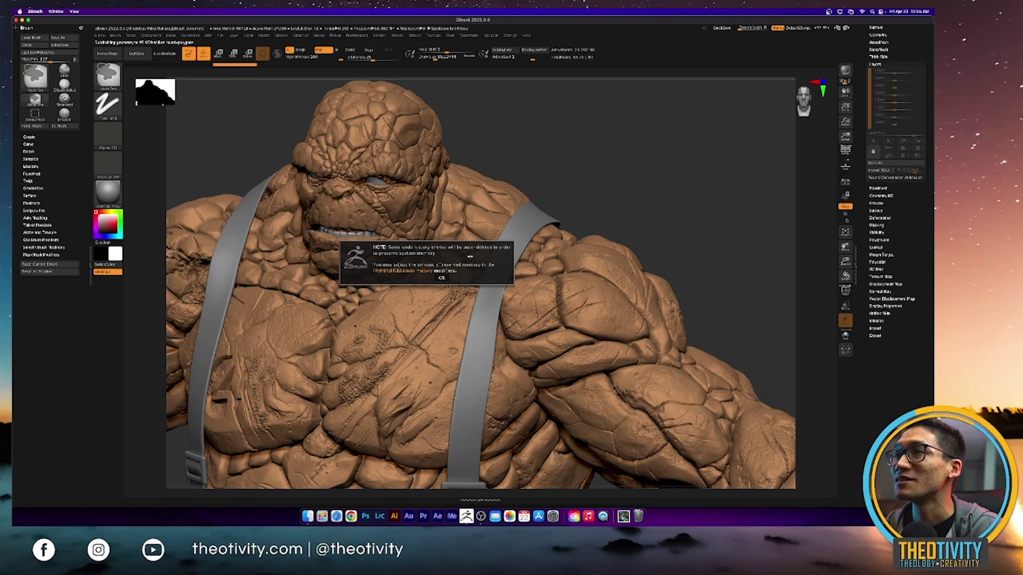
left_click(441, 278)
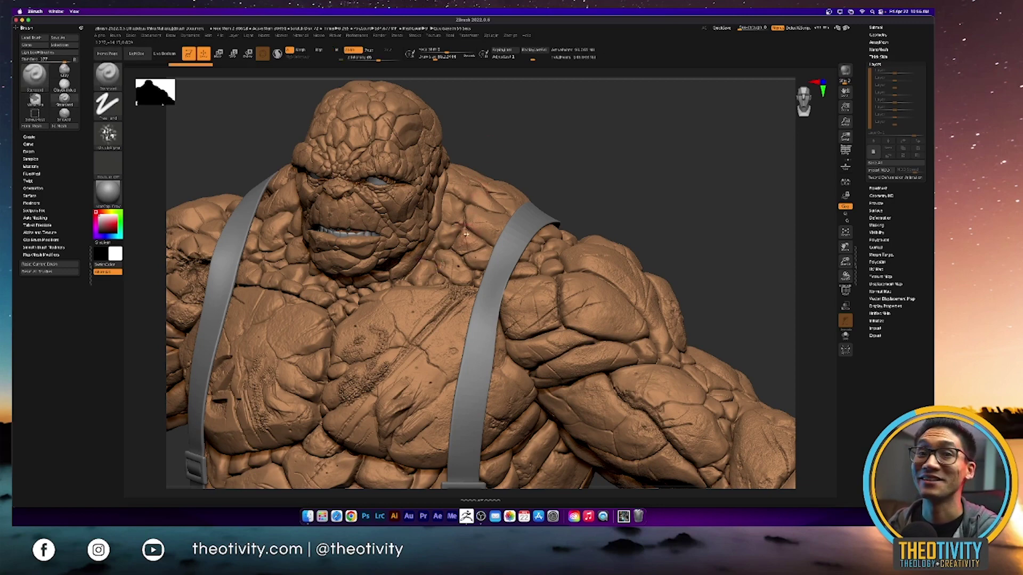
Paint speckled texture strokes on the neck rocks beside the suspender strap.
mouse_move(431, 269)
right_mouse_down()
mouse_move(368, 268)
mouse_move(436, 268)
right_mouse_up()
mouse_move(509, 175)
right_mouse_down("alt")
mouse_move(518, 258)
mouse_move(530, 267)
mouse_move(471, 283)
mouse_move(474, 271)
right_mouse_up("alt")
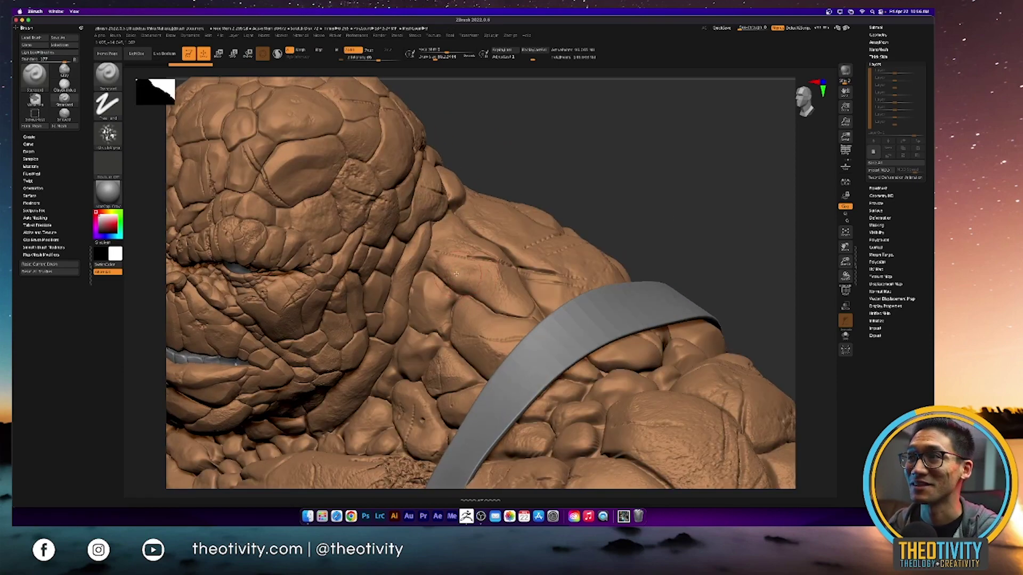
left_click_drag(489, 292, 458, 257)
left_click_drag(453, 304, 438, 308)
left_click_drag(425, 347, 429, 320)
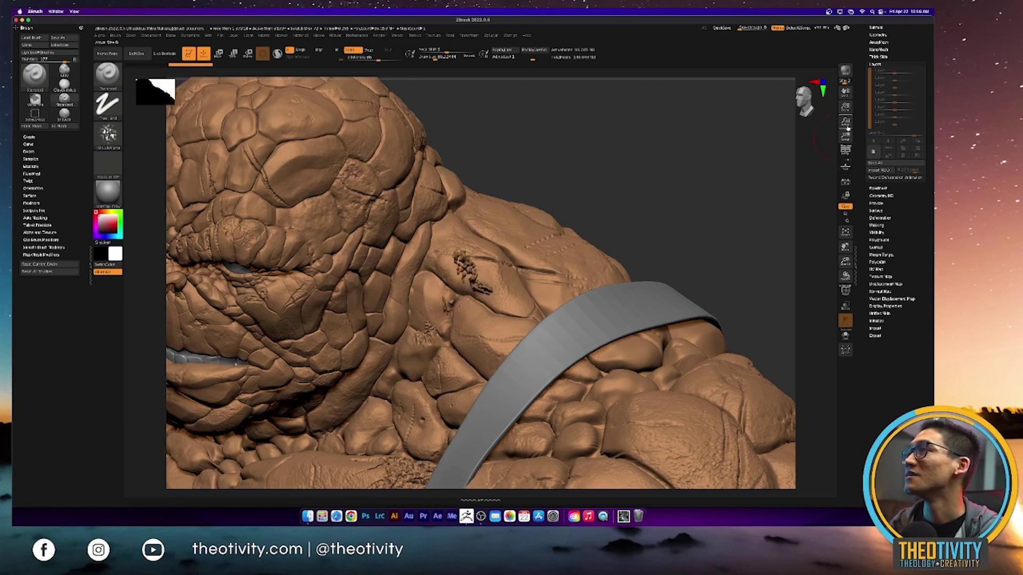
Expand the subtool list and hide every subtool except the head.
scroll(869, 139, "up", 5)
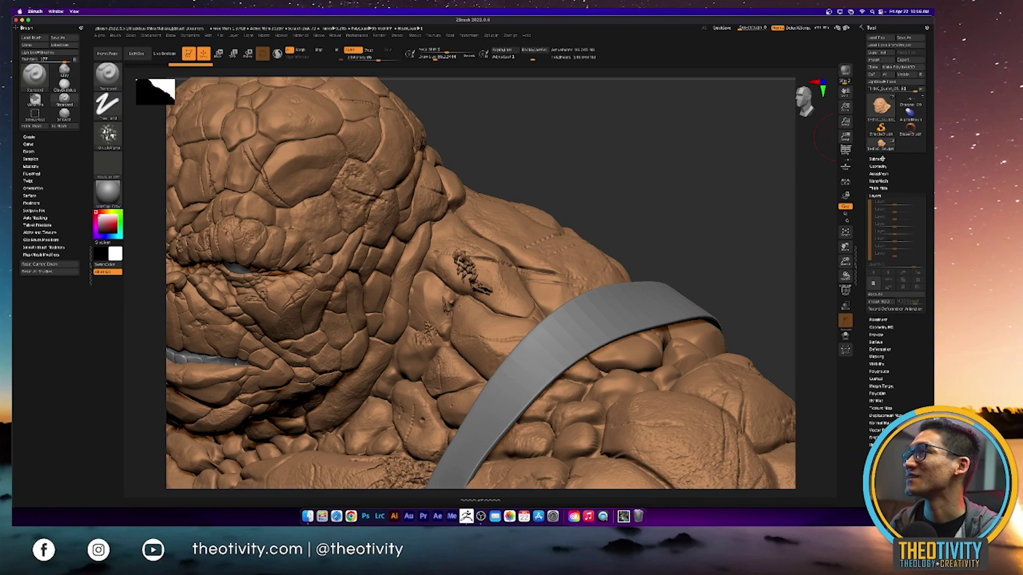
left_click(883, 158)
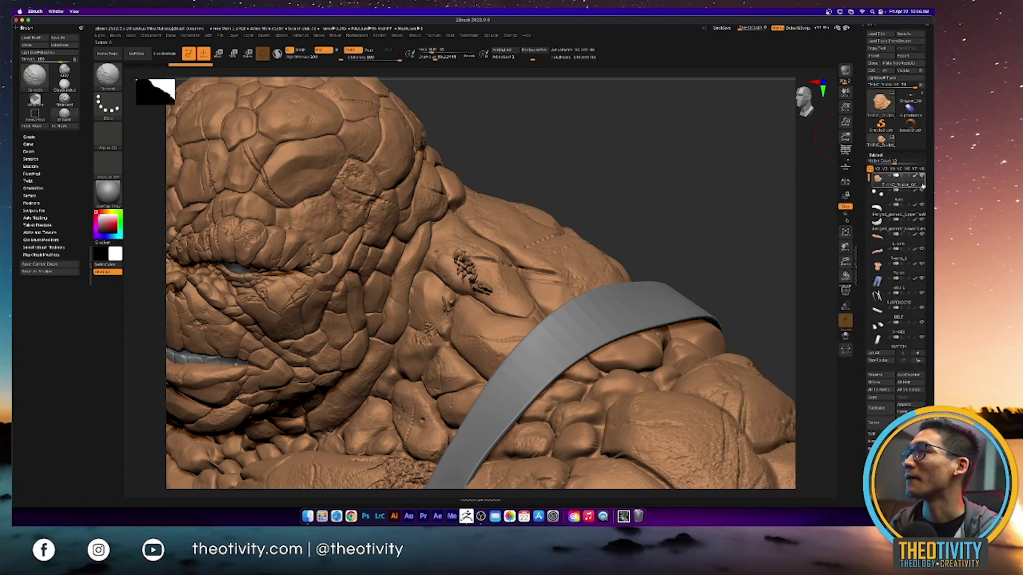
left_click(923, 184, "shift")
Paint patches of speckled texture on the forehead and the crown of the isolated head.
mouse_move(291, 216)
right_mouse_down()
mouse_move(277, 175)
mouse_move(277, 245)
mouse_move(280, 217)
mouse_move(384, 288)
right_mouse_up()
left_click_drag(365, 191, 396, 261)
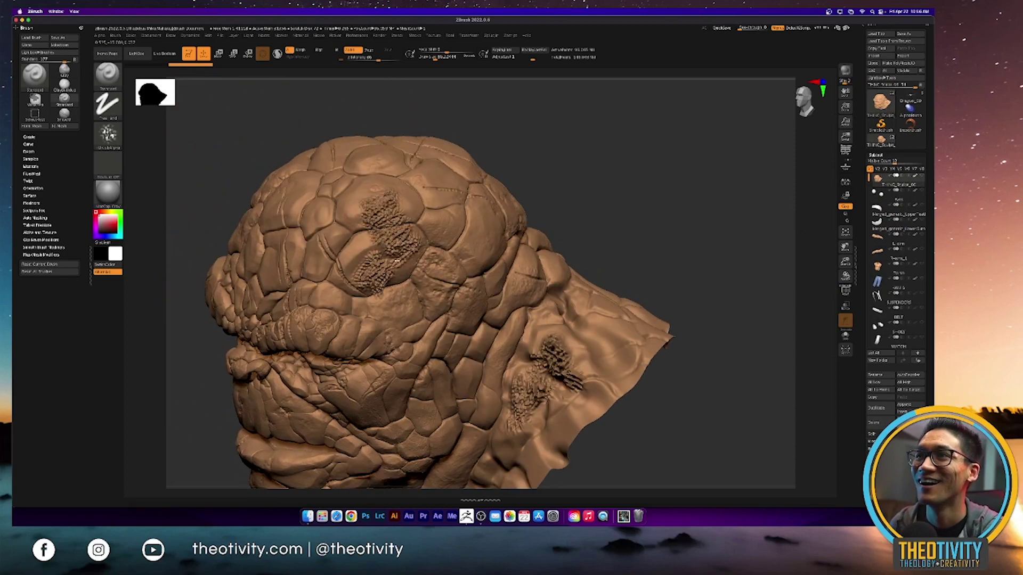
mouse_move(379, 194)
left_mouse_down()
mouse_move(384, 278)
mouse_move(372, 209)
left_mouse_up()
mouse_move(370, 226)
right_mouse_down()
mouse_move(402, 229)
mouse_move(414, 272)
mouse_move(389, 256)
mouse_move(309, 250)
mouse_move(294, 262)
mouse_move(369, 314)
mouse_move(328, 197)
right_mouse_up()
mouse_move(325, 196)
left_mouse_down()
mouse_move(344, 213)
mouse_move(315, 178)
mouse_move(346, 185)
mouse_move(331, 209)
left_mouse_up()
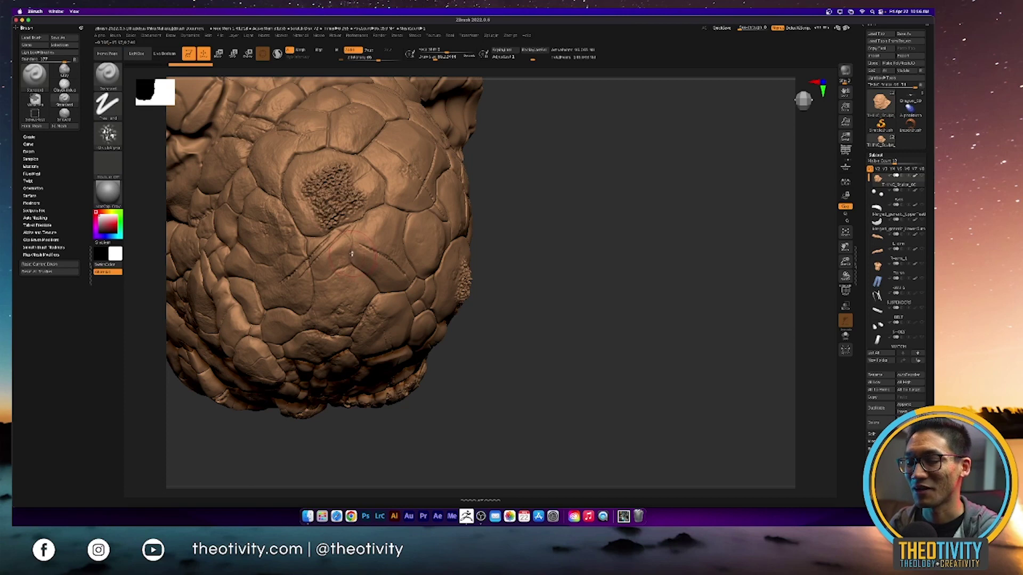
Switch to the ClayBuildup brush and add clay strokes around the crown and textured patch, checking the head from several angles.
key("space")
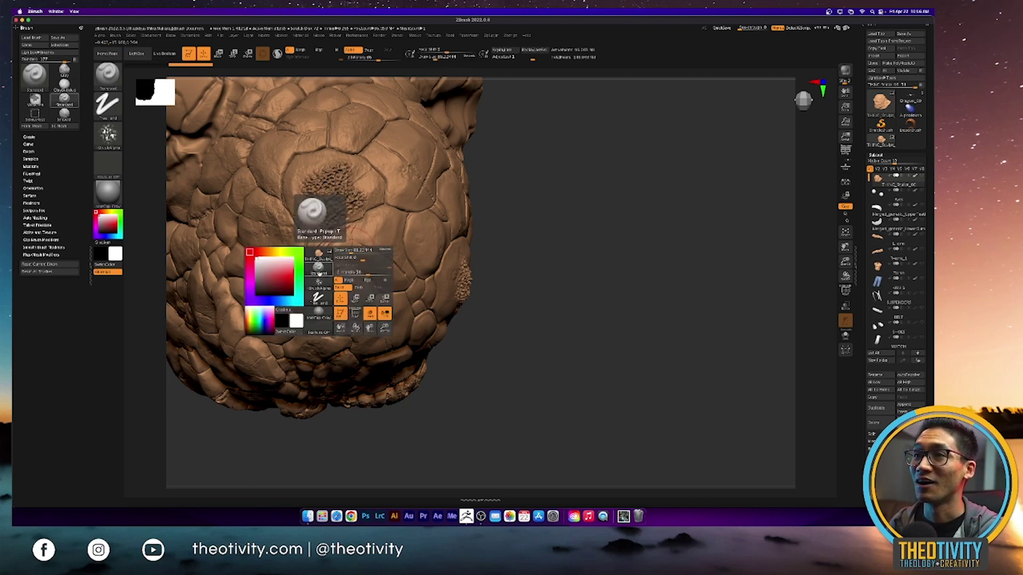
key("b")
left_click(353, 279)
mouse_move(469, 226)
right_mouse_down()
mouse_move(410, 212)
mouse_move(402, 257)
right_mouse_up()
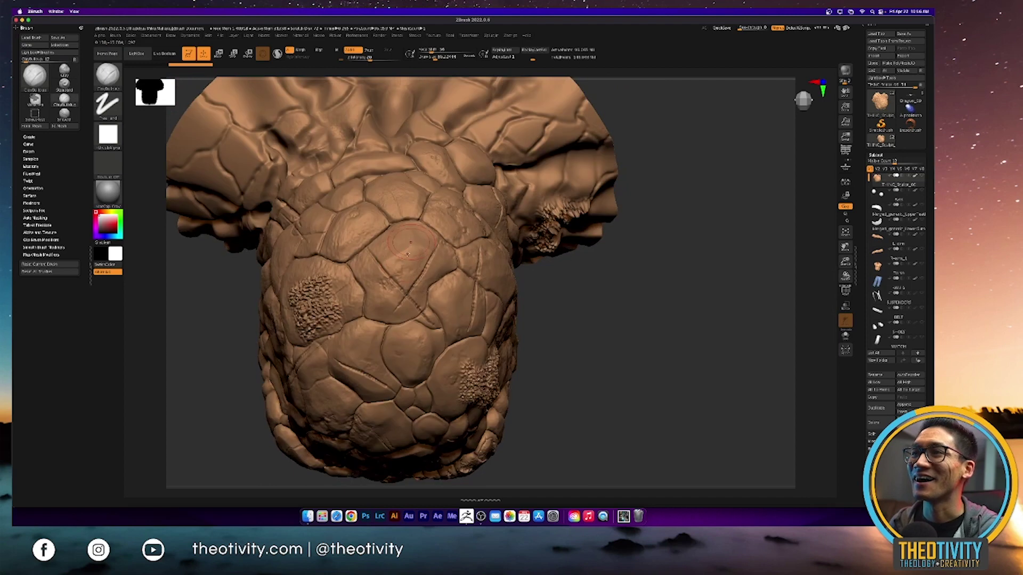
mouse_move(408, 254)
left_mouse_down()
mouse_move(389, 312)
mouse_move(397, 251)
mouse_move(373, 256)
mouse_move(407, 296)
mouse_move(415, 264)
mouse_move(402, 251)
mouse_move(397, 309)
mouse_move(394, 277)
mouse_move(425, 266)
left_mouse_up()
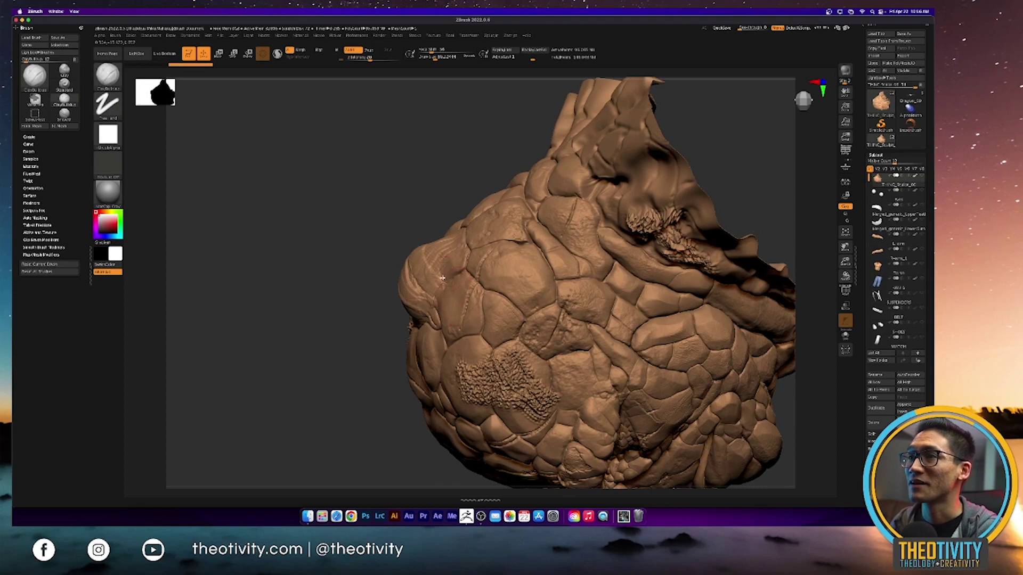
mouse_move(459, 281)
left_mouse_down()
mouse_move(470, 320)
mouse_move(458, 291)
left_mouse_up()
mouse_move(458, 291)
right_mouse_down()
mouse_move(483, 285)
mouse_move(485, 249)
mouse_move(465, 368)
right_mouse_up()
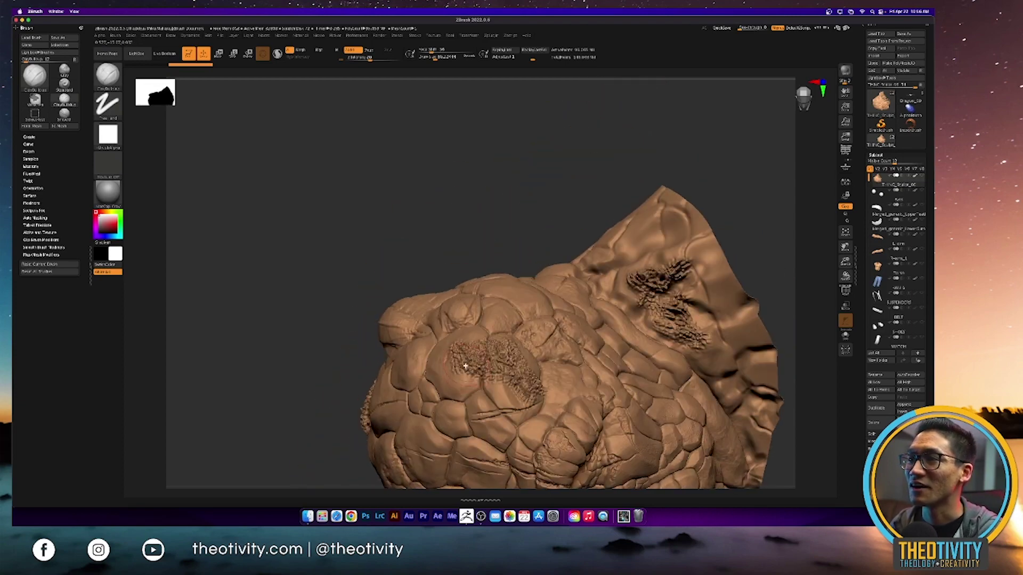
left_click_drag(460, 372, 463, 364)
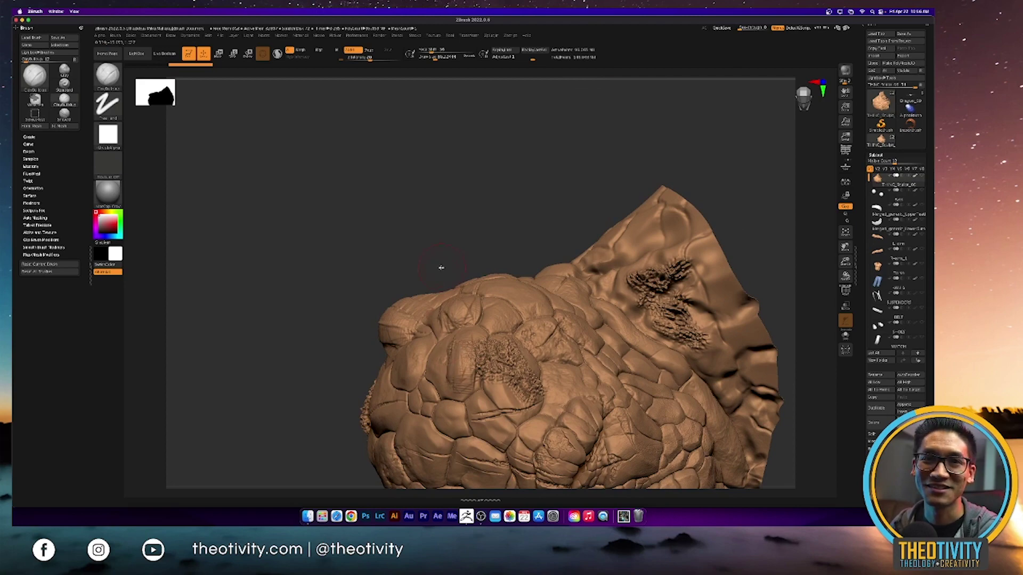
mouse_move(480, 321)
right_mouse_down()
mouse_move(489, 243)
mouse_move(477, 221)
mouse_move(484, 304)
right_mouse_up()
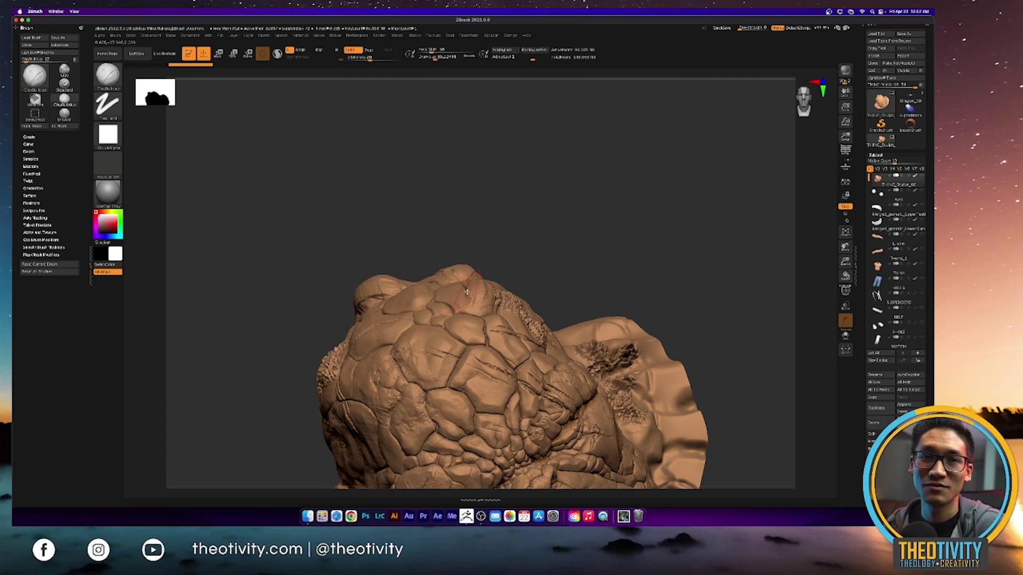
right_click_drag(490, 308, 456, 348)
right_click_drag(454, 212, 453, 149, "alt")
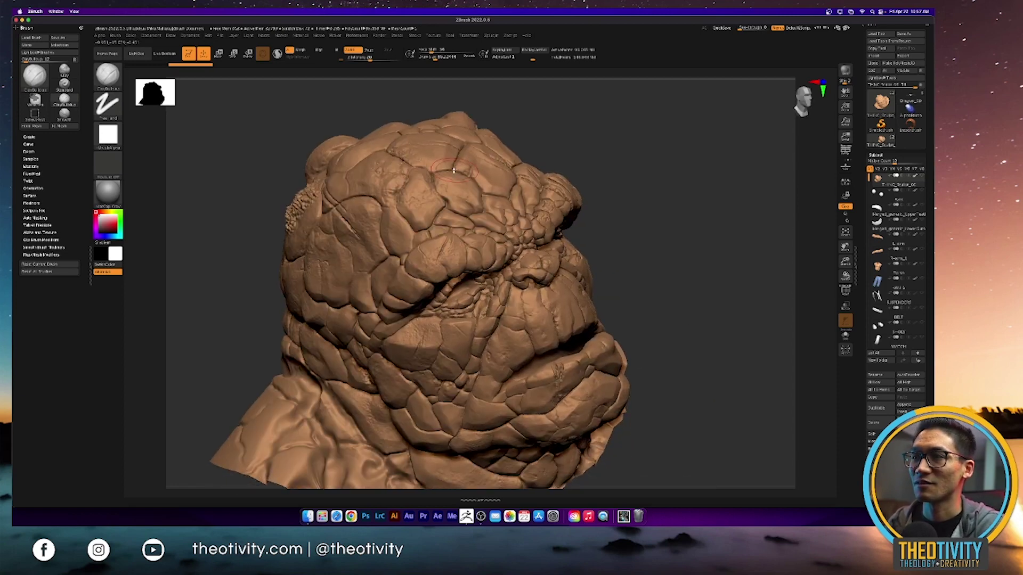
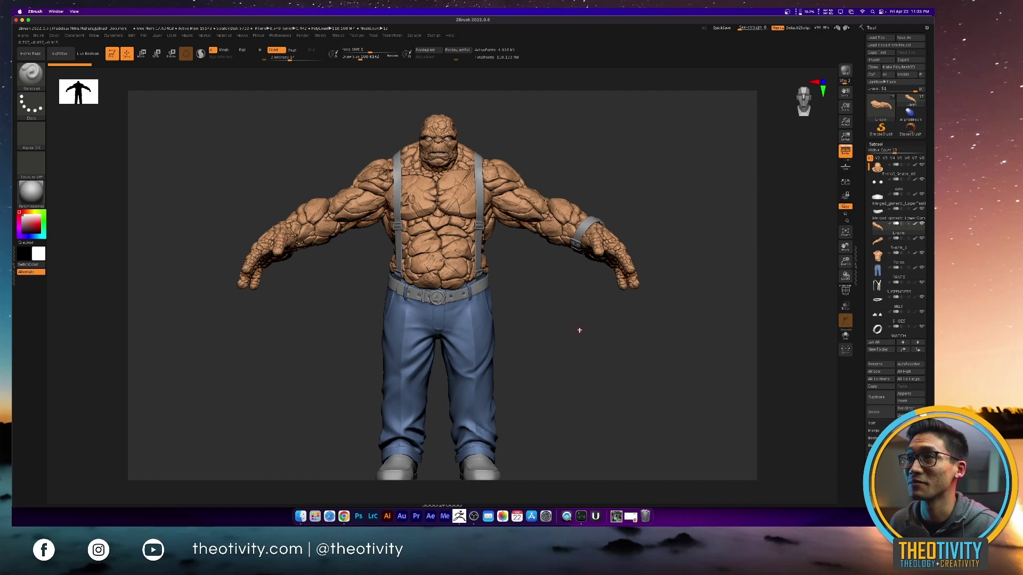
Select the arm subtools of the full character and subdivide each arm twice.
left_click_drag(584, 331, 578, 329)
left_click(897, 169)
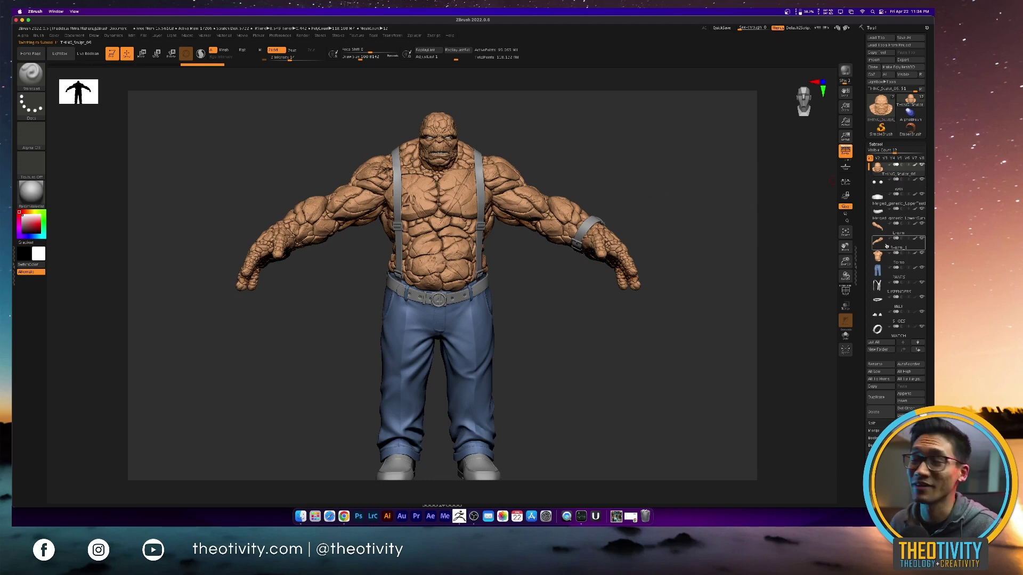
left_click(880, 232)
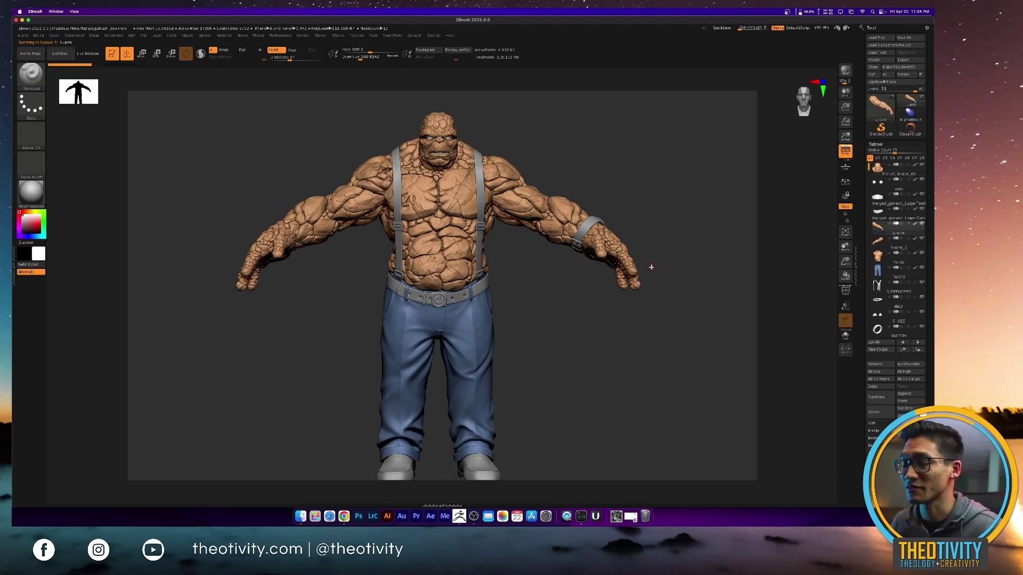
key("ctrl+d")
key("ctrl+d")
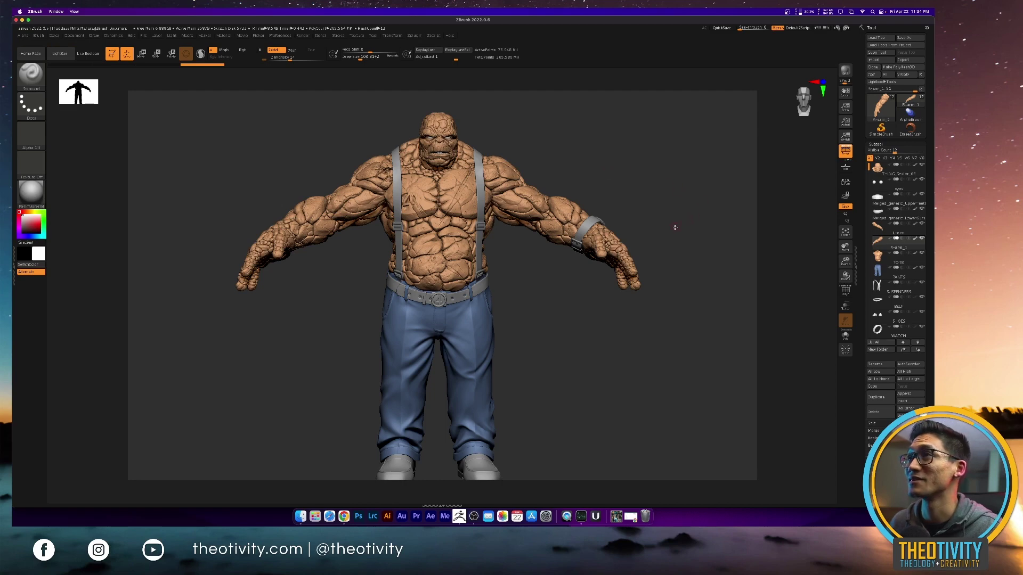
Select the torso subtool of the full character and subdivide it to a higher level, dismissing the undo-history note.
left_click_drag(668, 220, 665, 225)
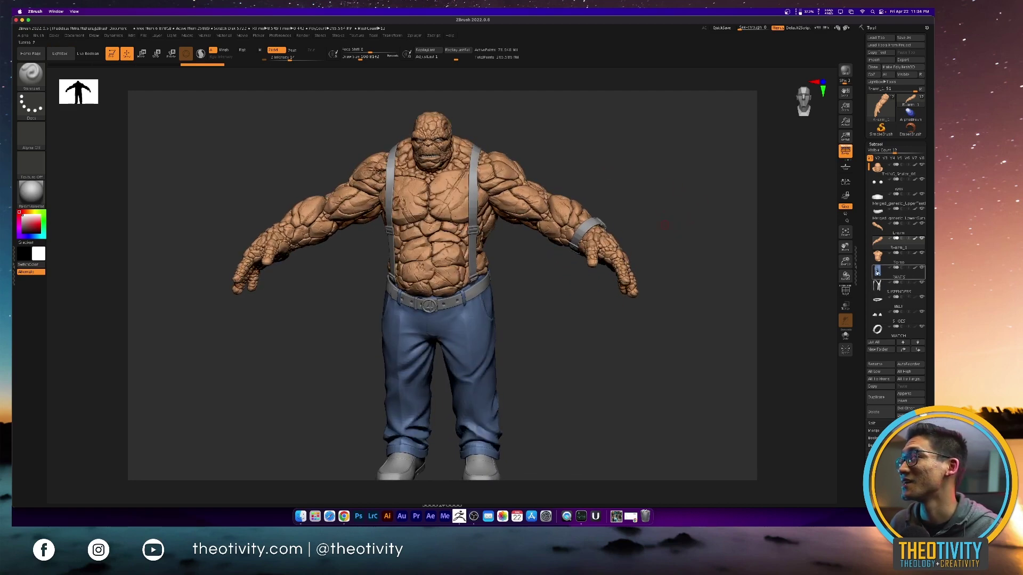
left_click(884, 265)
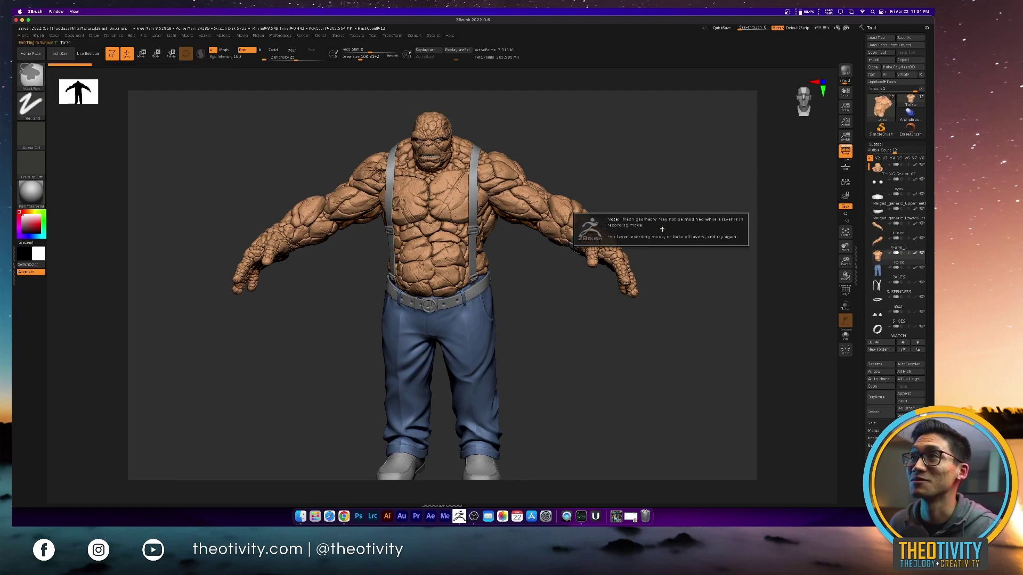
key("ctrl+d")
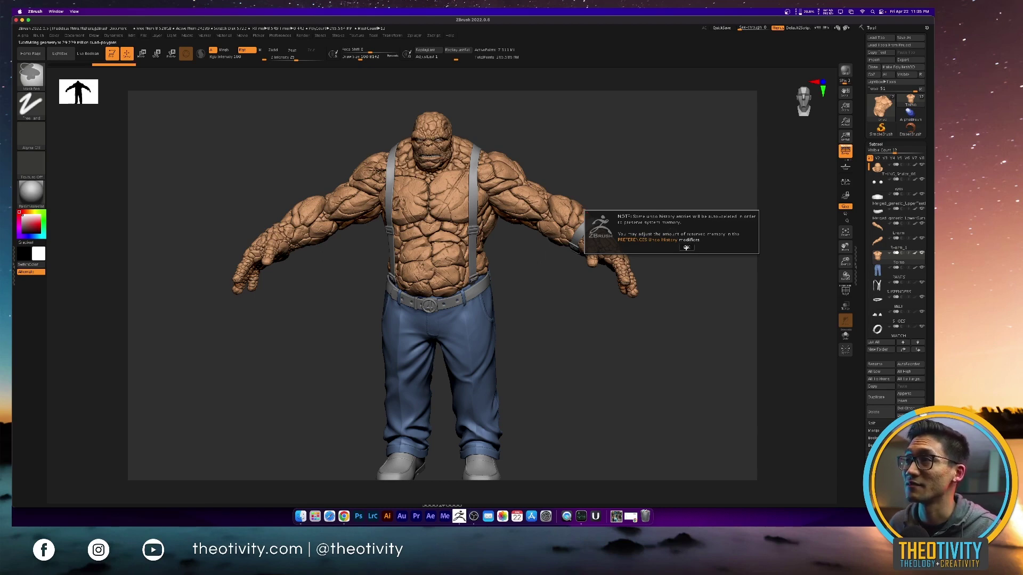
left_click(687, 247)
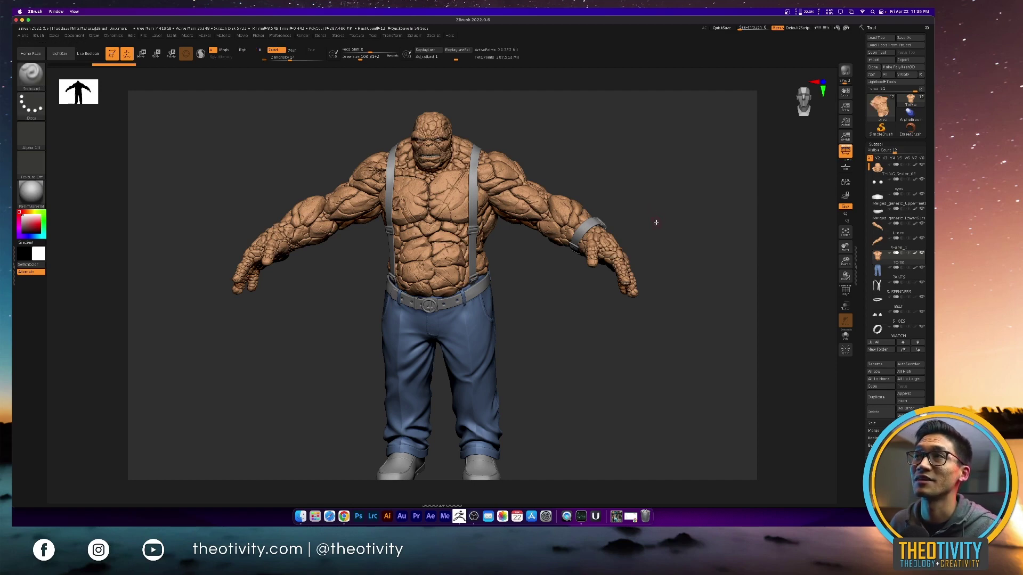
left_click_drag(650, 212, 646, 196, "alt")
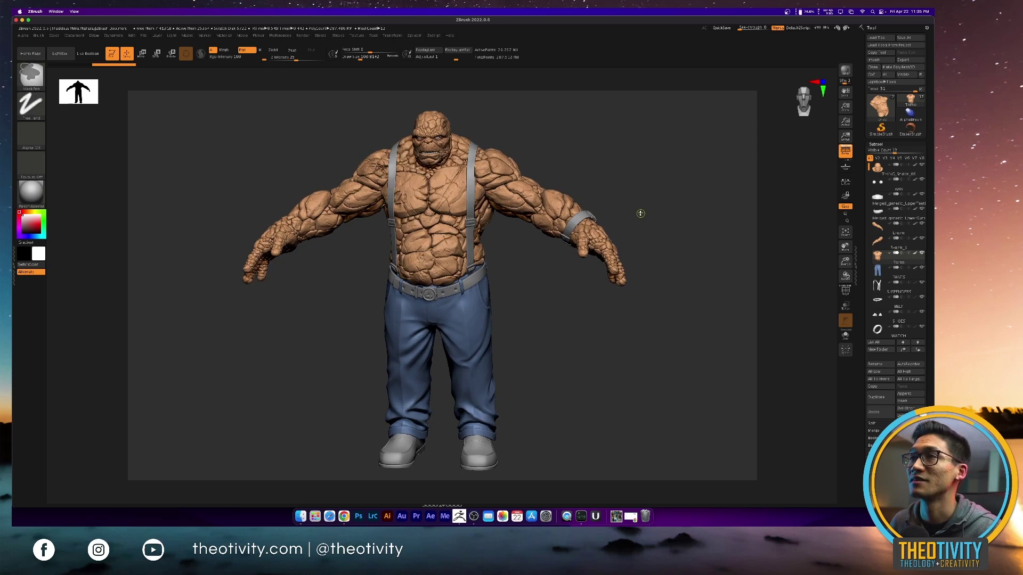
Select the pants subtool and subdivide it to a higher polygon count.
key("ctrl+d")
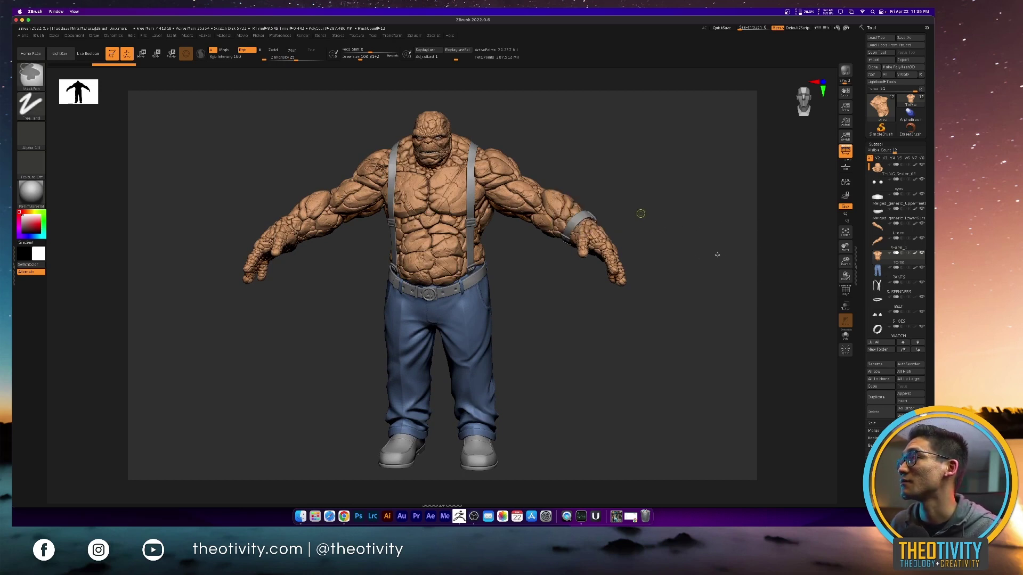
key("Down")
key("ctrl+d")
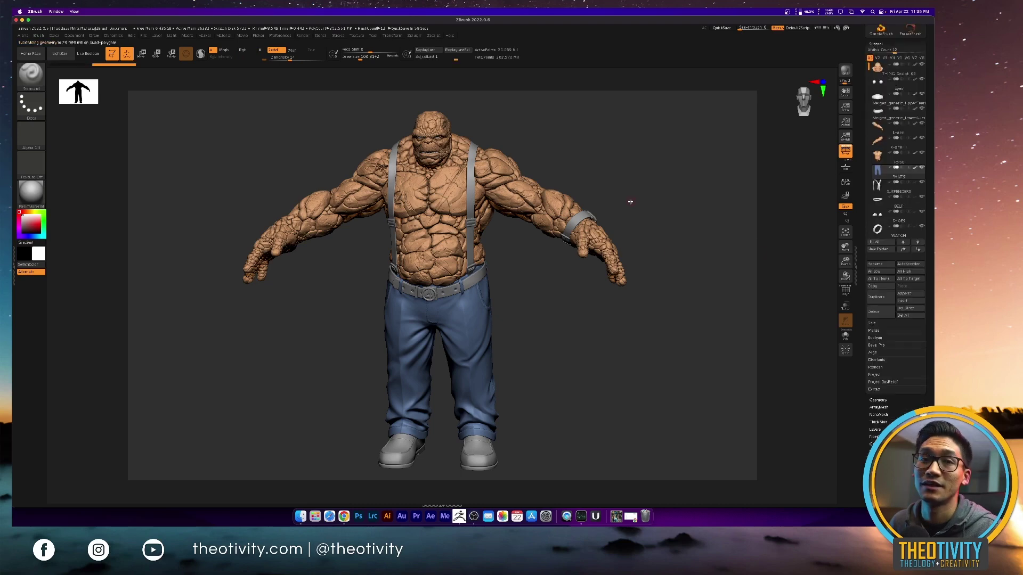
key("ctrl")
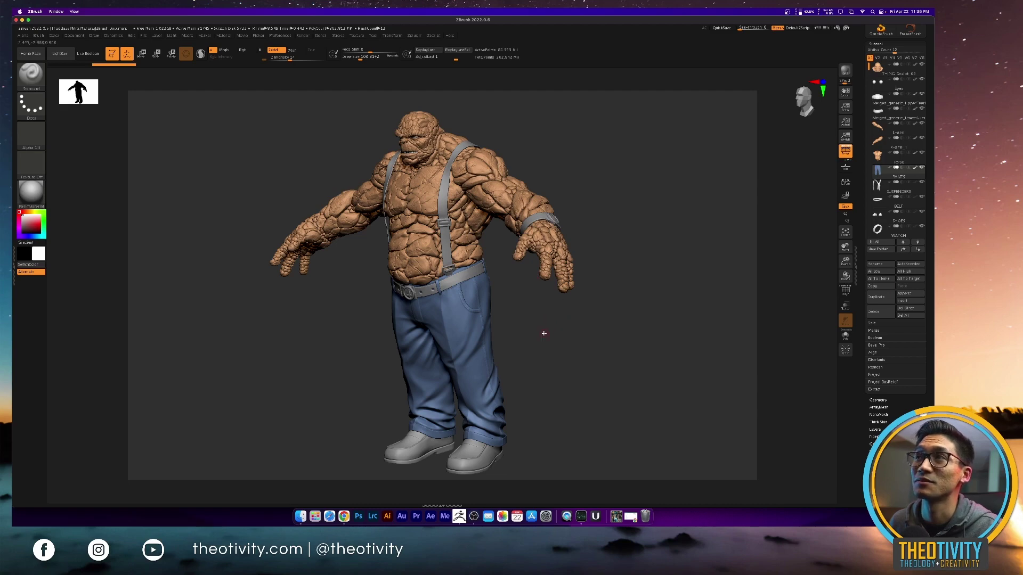
Add a dense patch of clay strokes to the lower part of both pant legs with the ClayBuildup brush.
left_click_drag(568, 337, 646, 326)
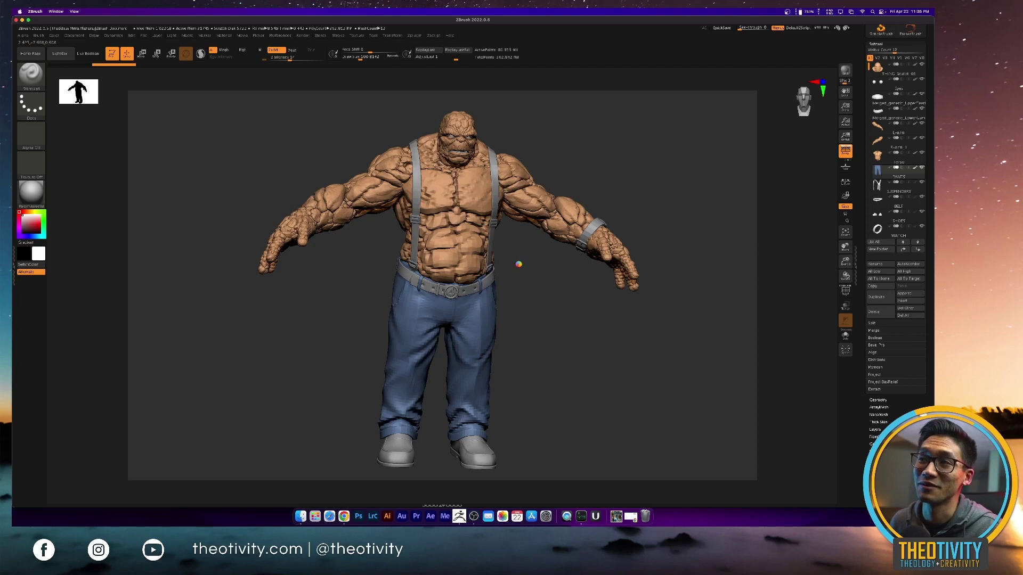
key("d")
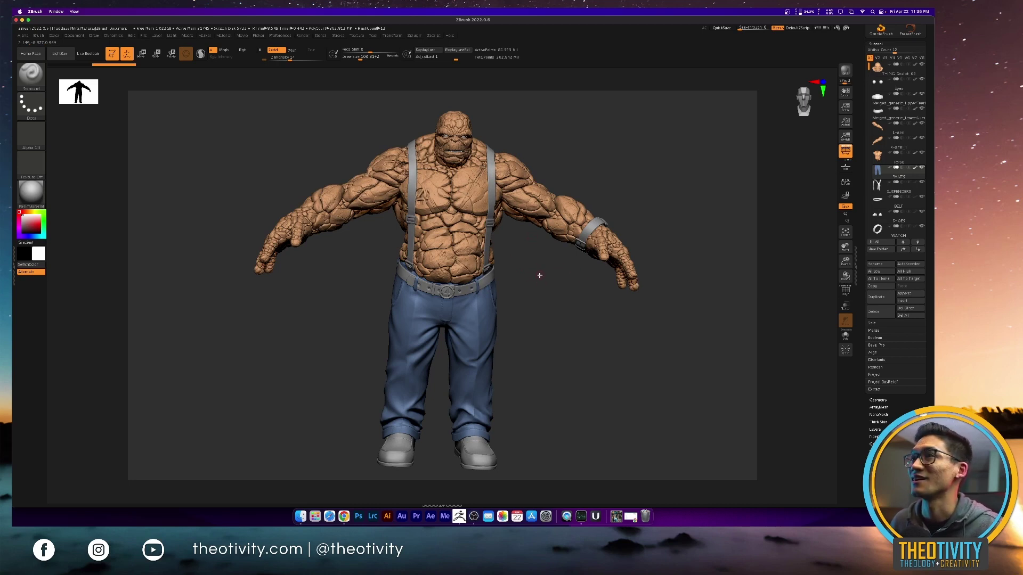
key("f")
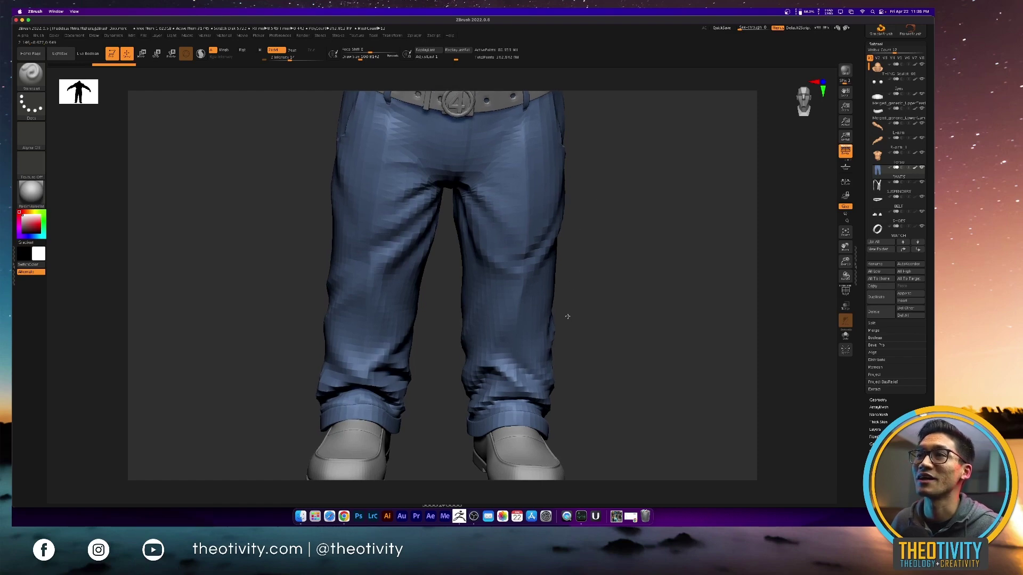
right_click_drag(505, 260, 498, 195, "alt")
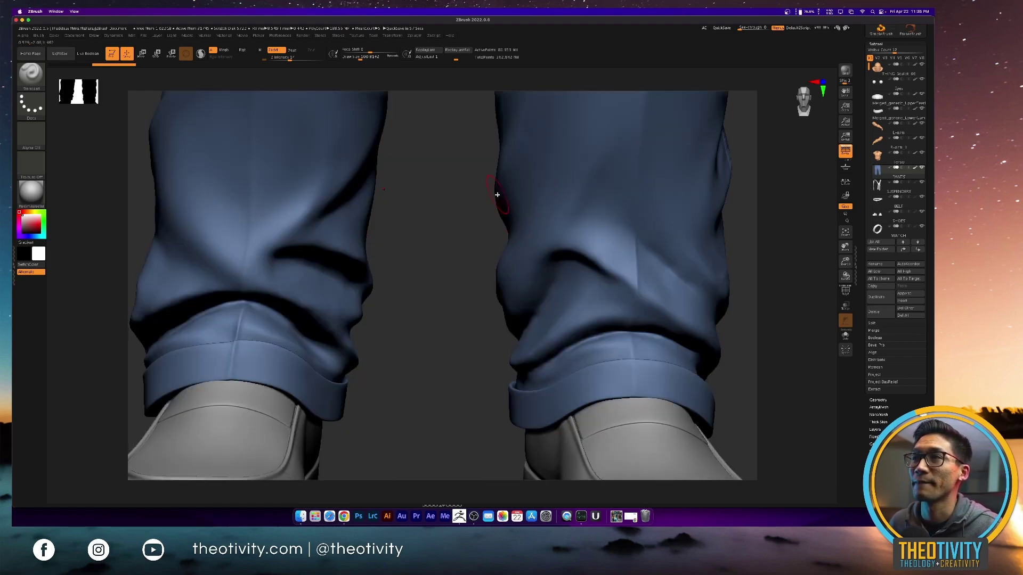
right_click_drag(413, 207, 290, 293, "alt")
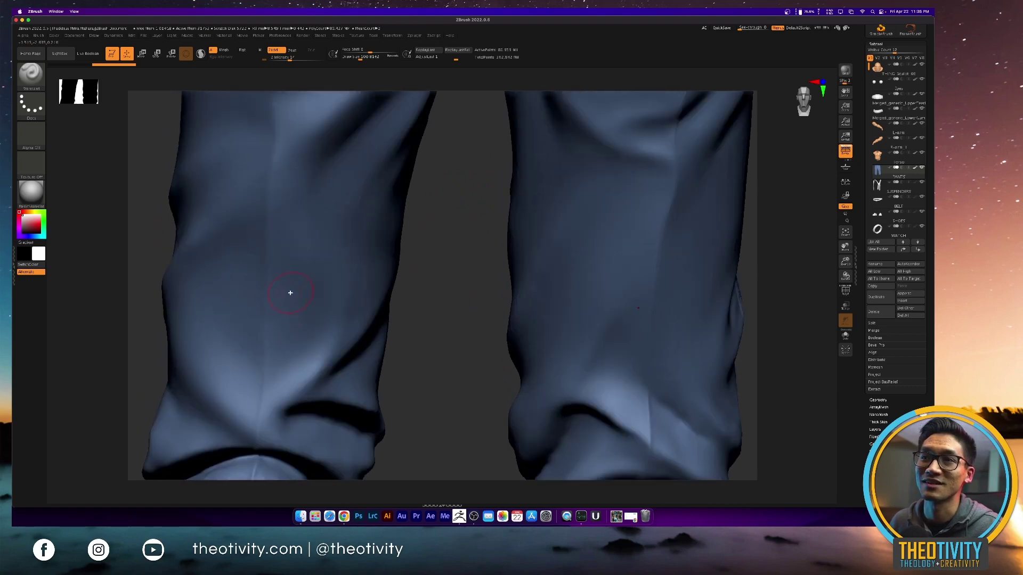
right_click(296, 294)
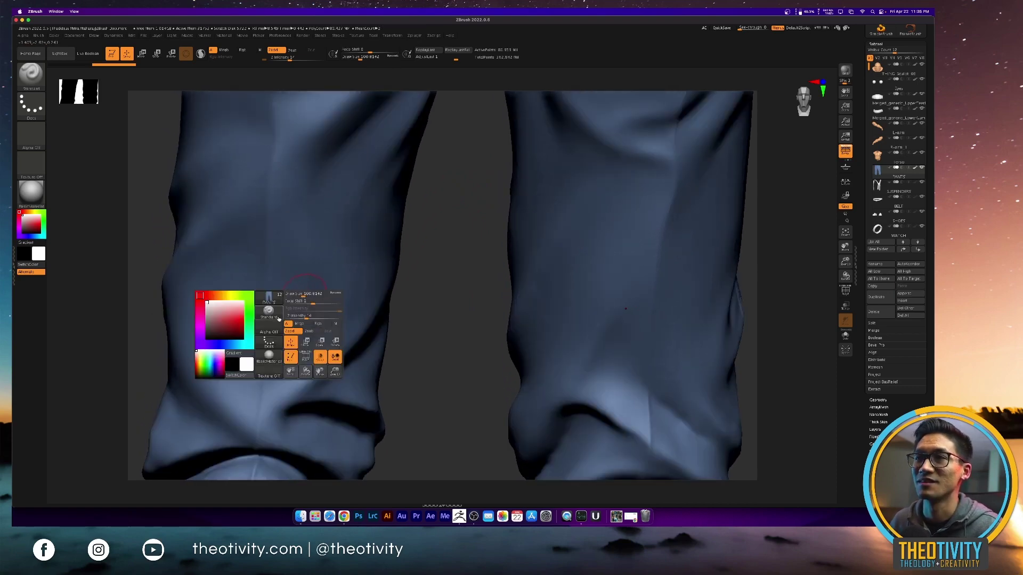
left_click(270, 310)
left_click(304, 303)
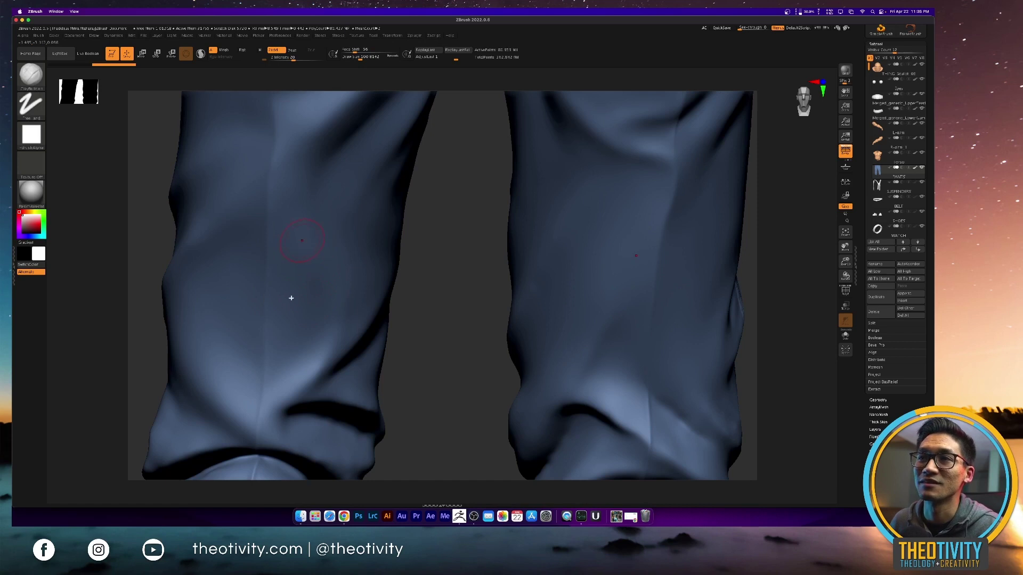
mouse_move(305, 273)
left_mouse_down()
mouse_move(313, 261)
mouse_move(296, 245)
mouse_move(299, 299)
mouse_move(314, 240)
mouse_move(292, 304)
mouse_move(262, 292)
mouse_move(245, 298)
mouse_move(277, 270)
mouse_move(282, 295)
mouse_move(280, 270)
left_mouse_up()
mouse_move(315, 209)
left_mouse_down()
mouse_move(330, 280)
mouse_move(340, 250)
mouse_move(319, 298)
mouse_move(304, 266)
mouse_move(265, 258)
mouse_move(256, 320)
mouse_move(309, 341)
mouse_move(357, 324)
mouse_move(335, 341)
left_mouse_up()
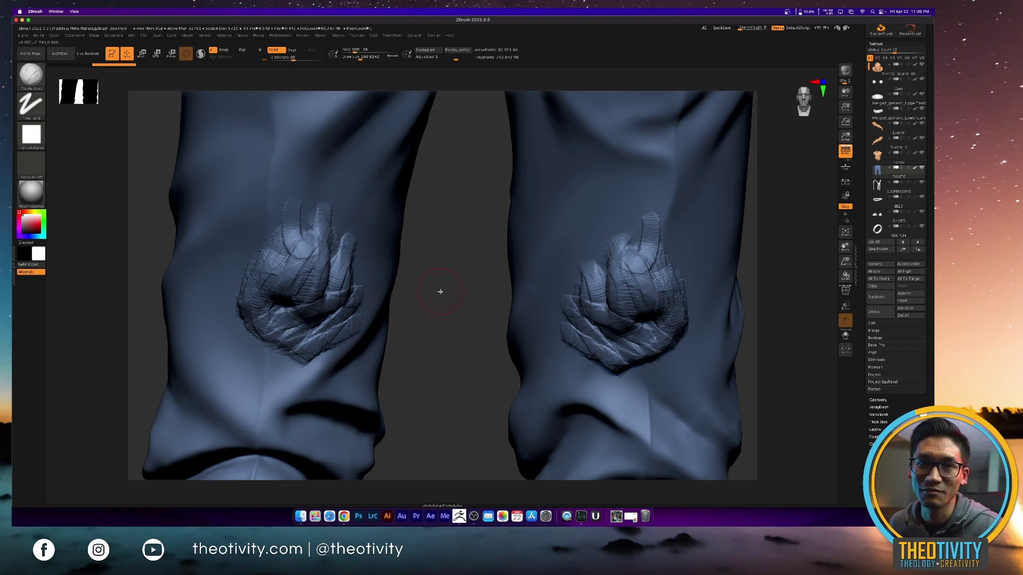
left_click_drag(444, 262, 507, 198, "alt")
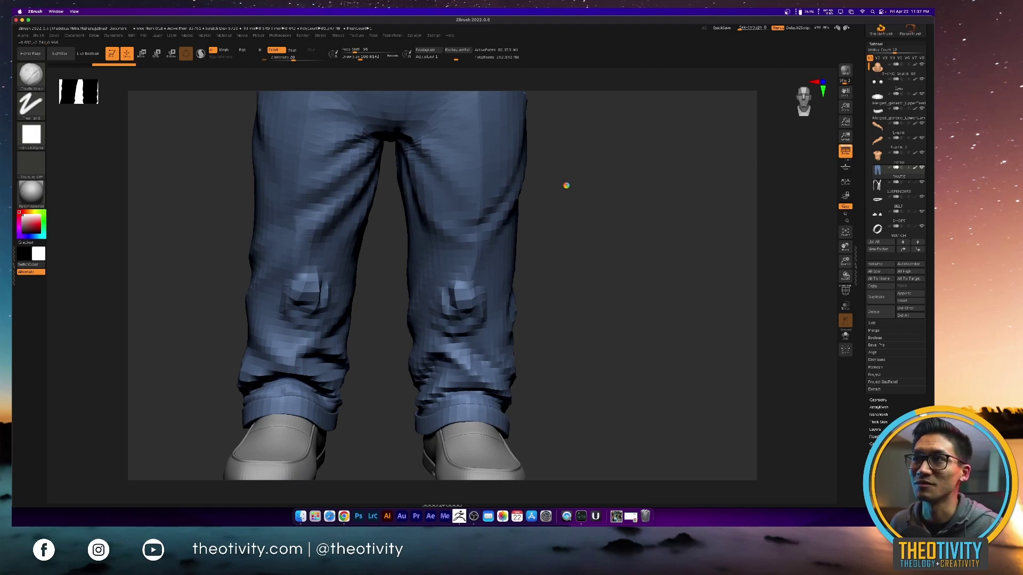
left_click_drag(512, 193, 508, 346, "alt")
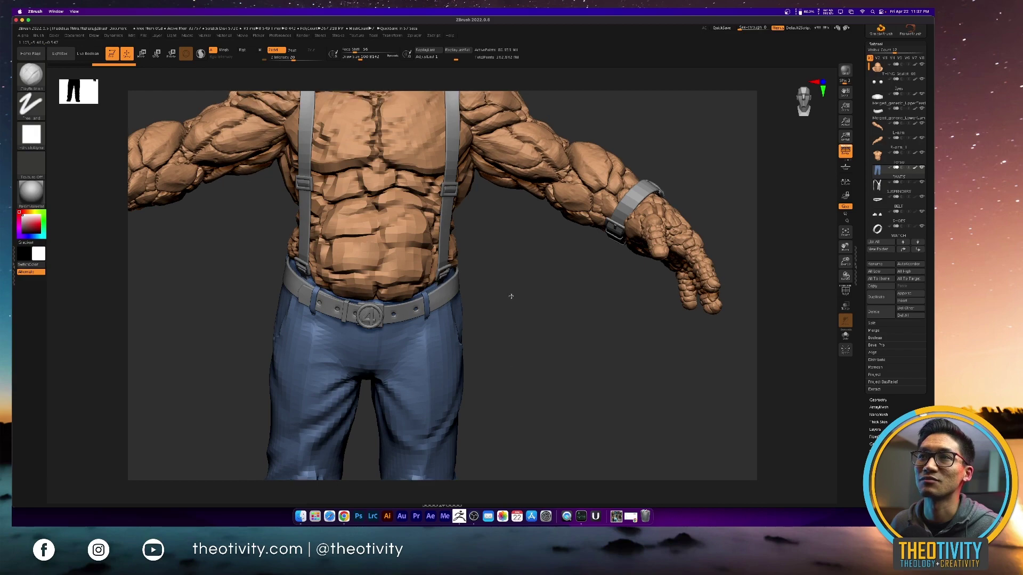